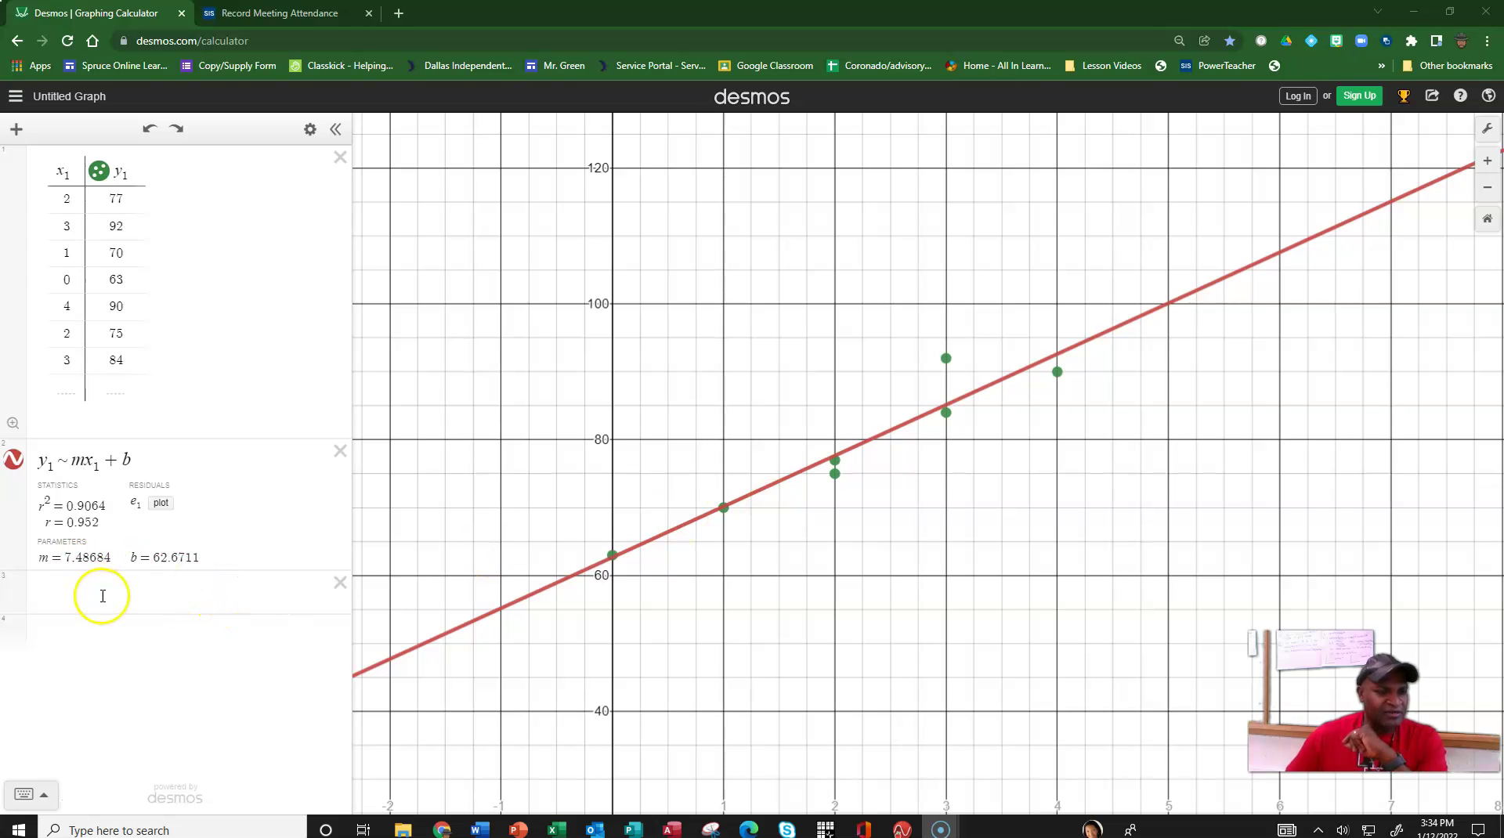
Step: Start a new expression row below the regression and enter the line y = 7.5x + 62.7
click(45, 592)
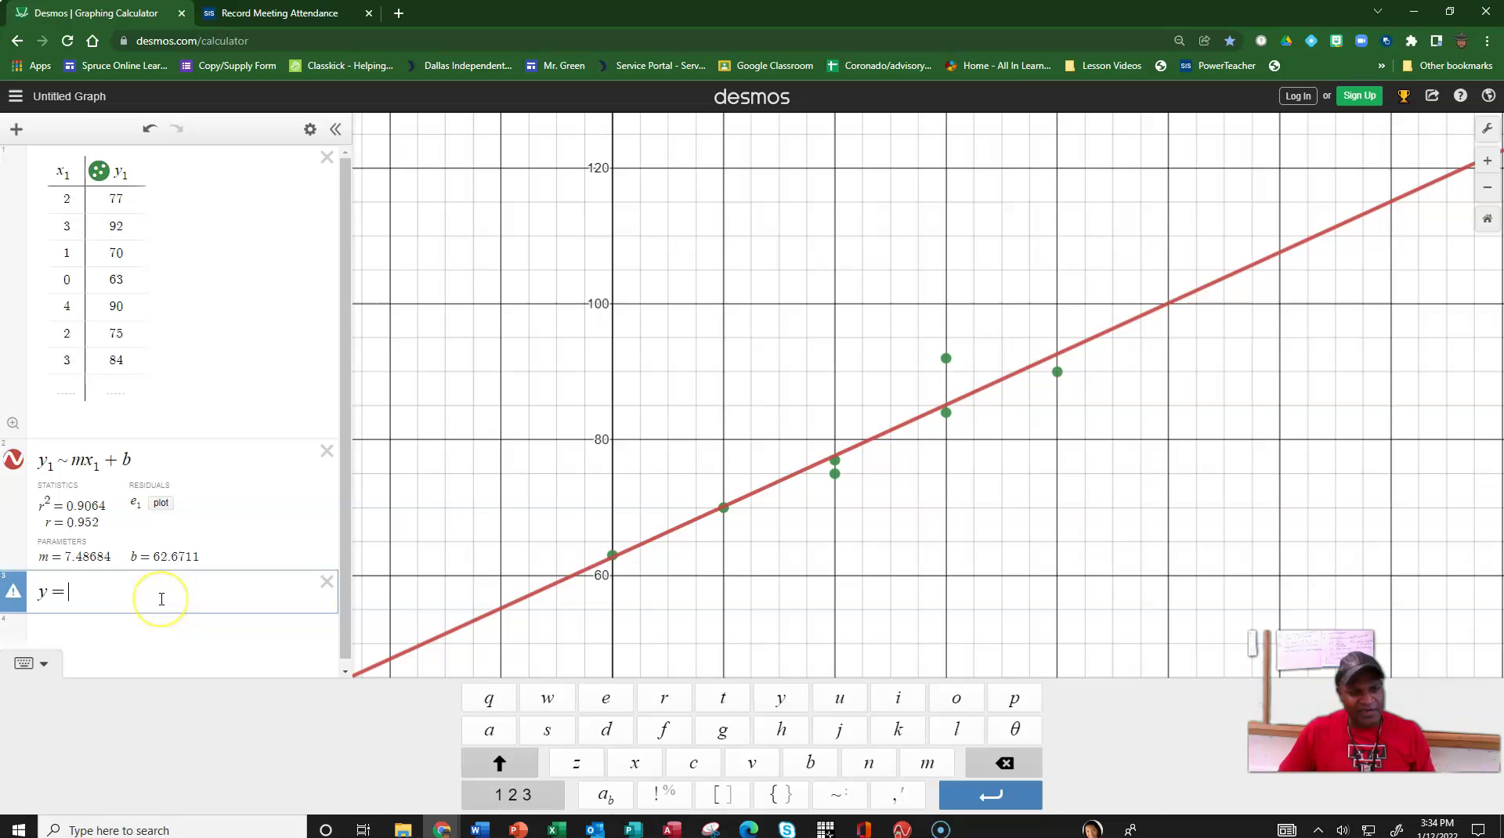
text(.)
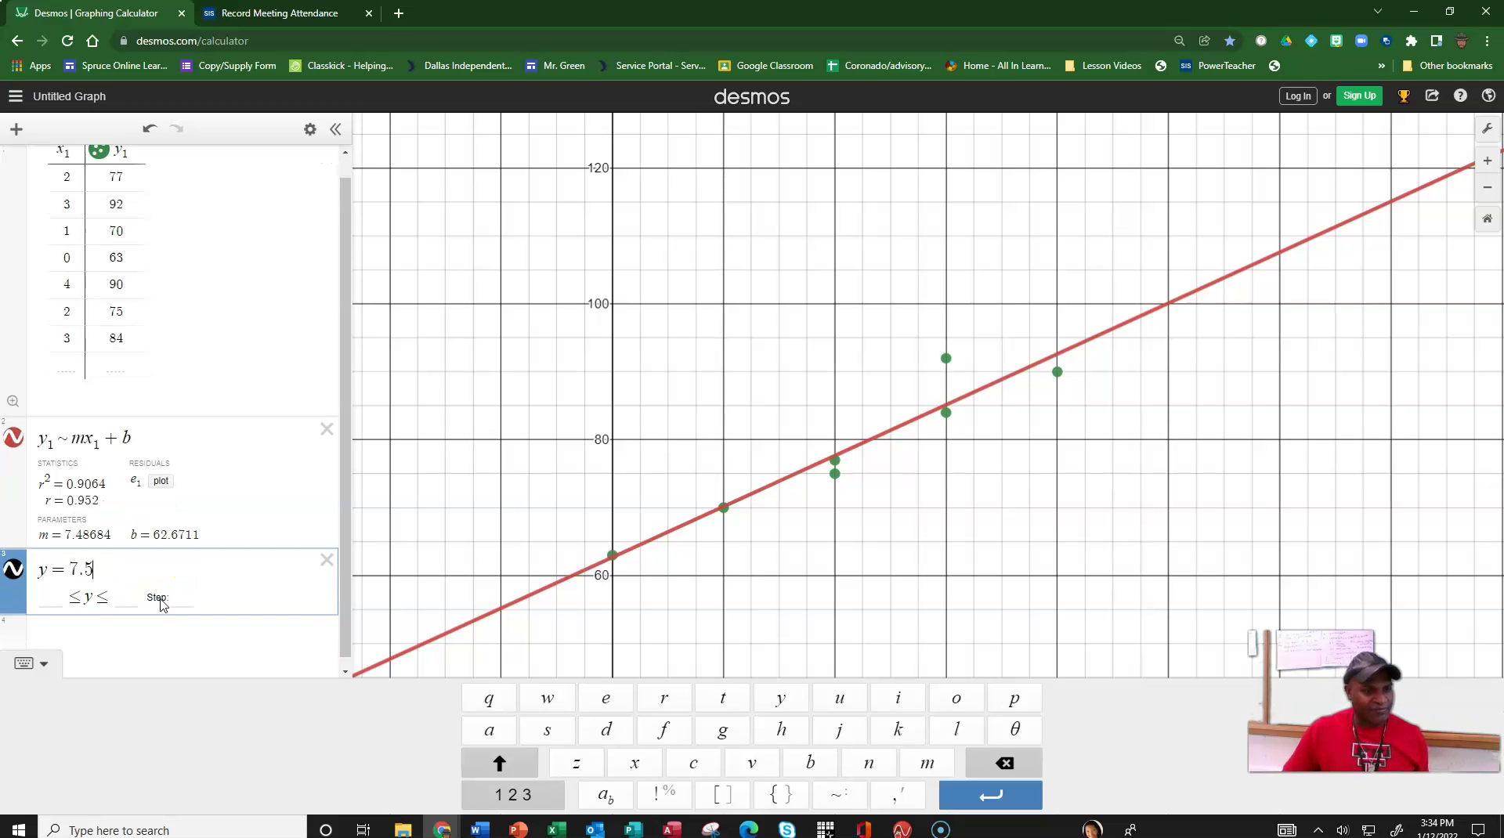
text(5x)
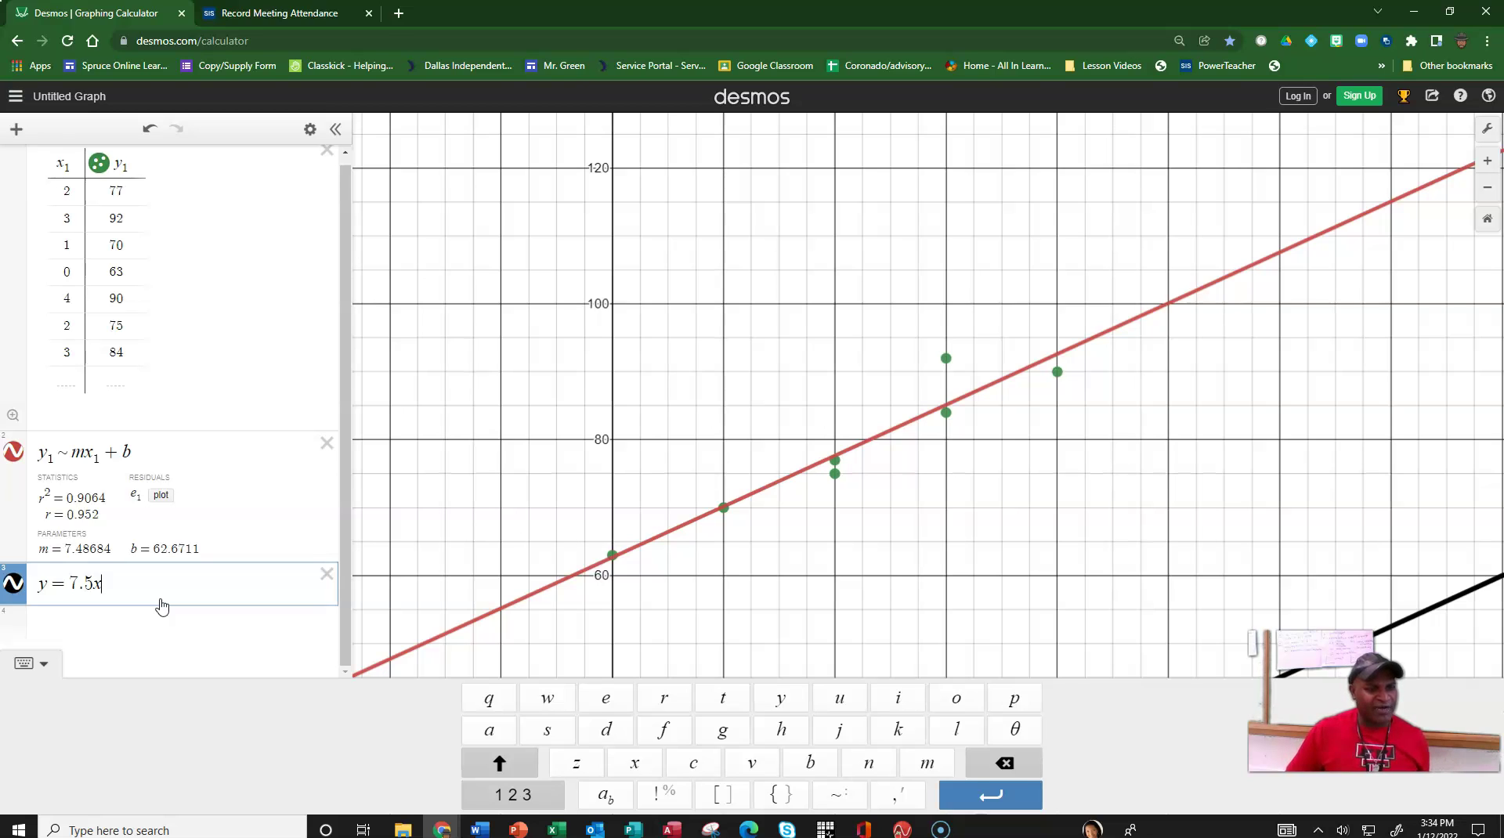
text(+)
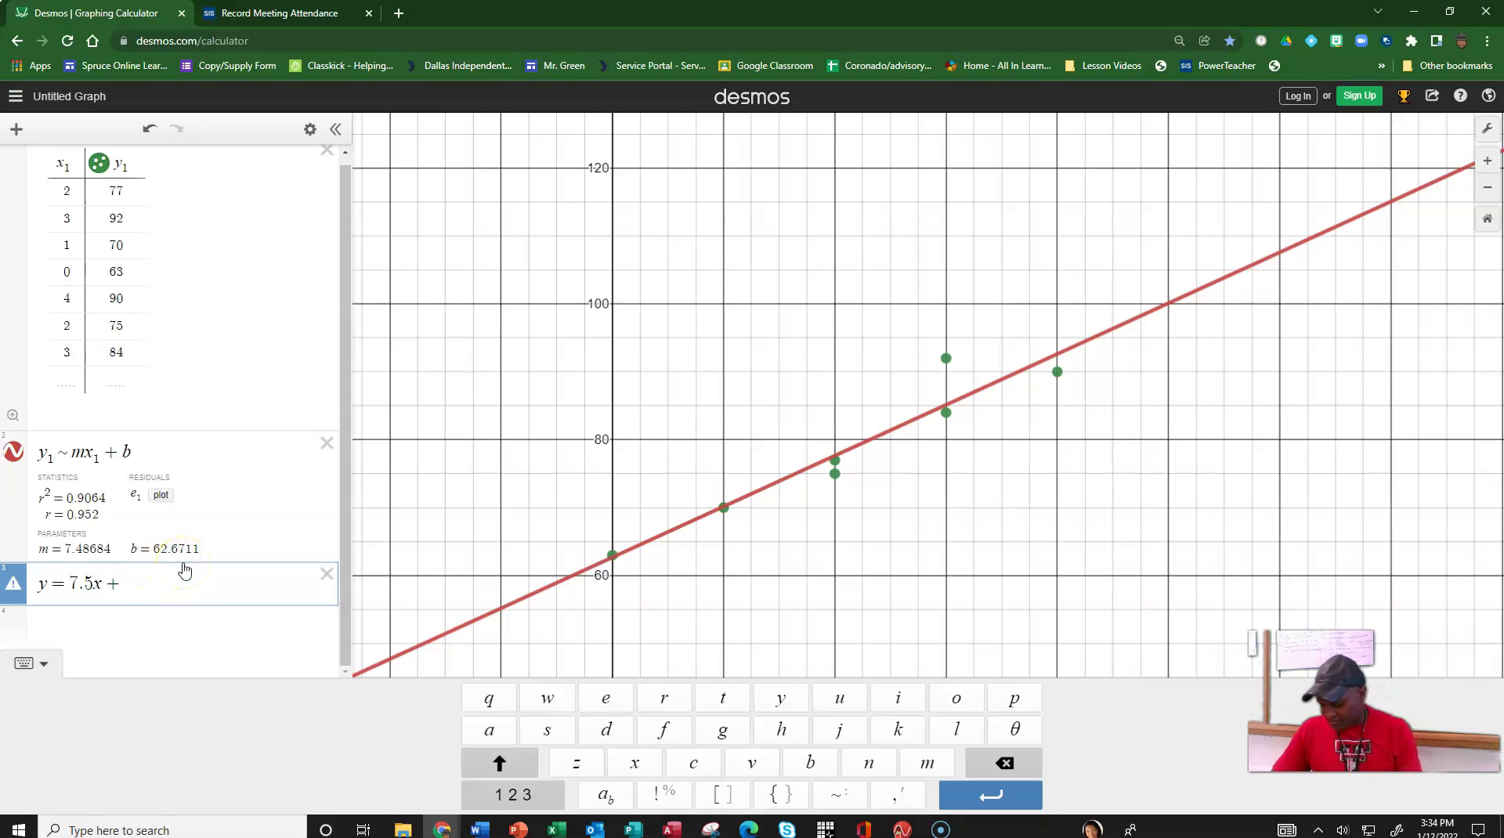
text(62.7)
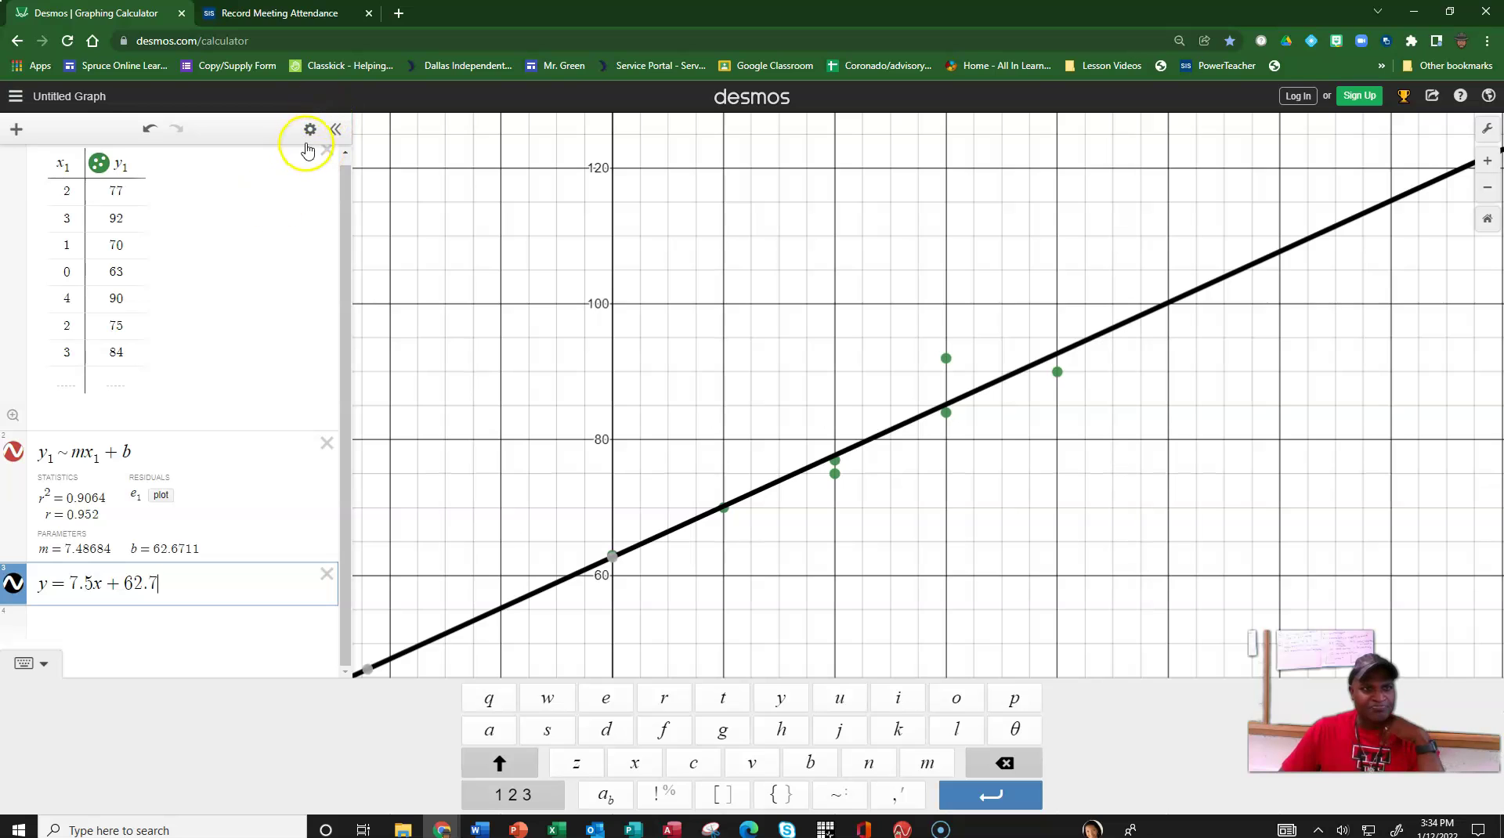
Step: Convert y = 7.5x + 62.7 into a table: x from −2 to 2 gives y 47.7 through 77.7
click(313, 132)
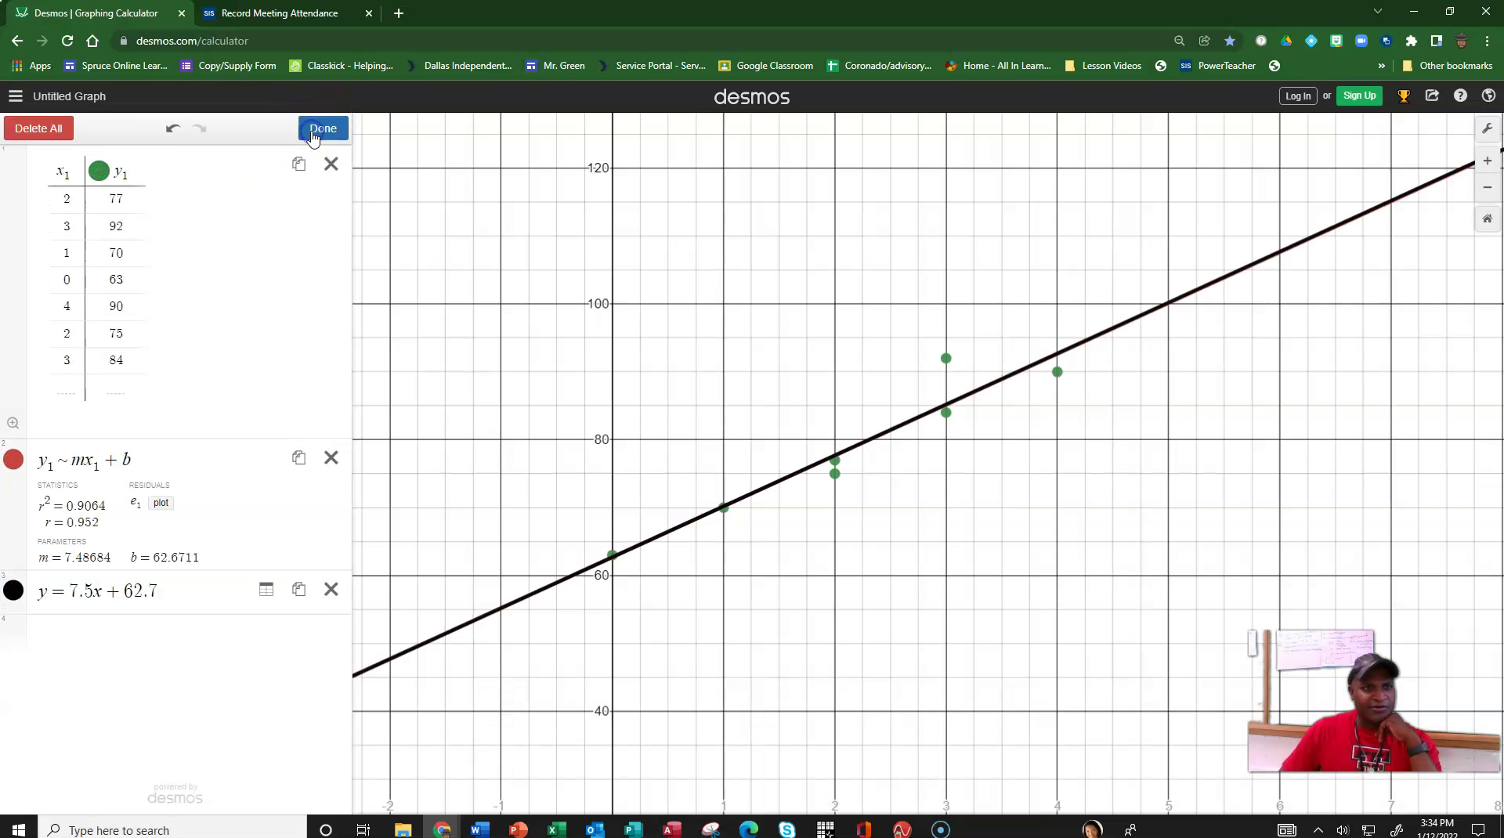
click(265, 593)
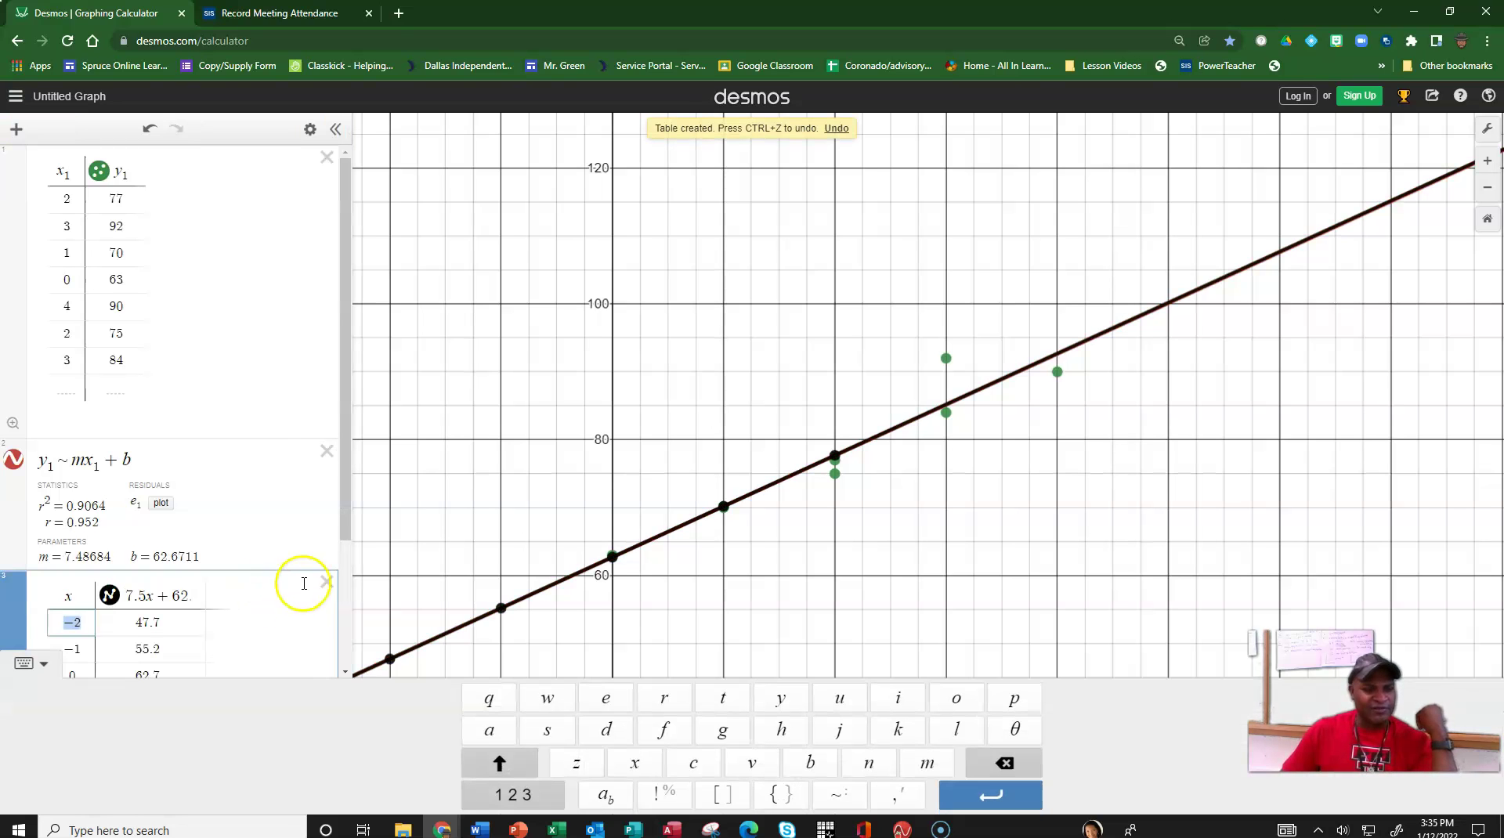
drag(346, 520, 319, 624)
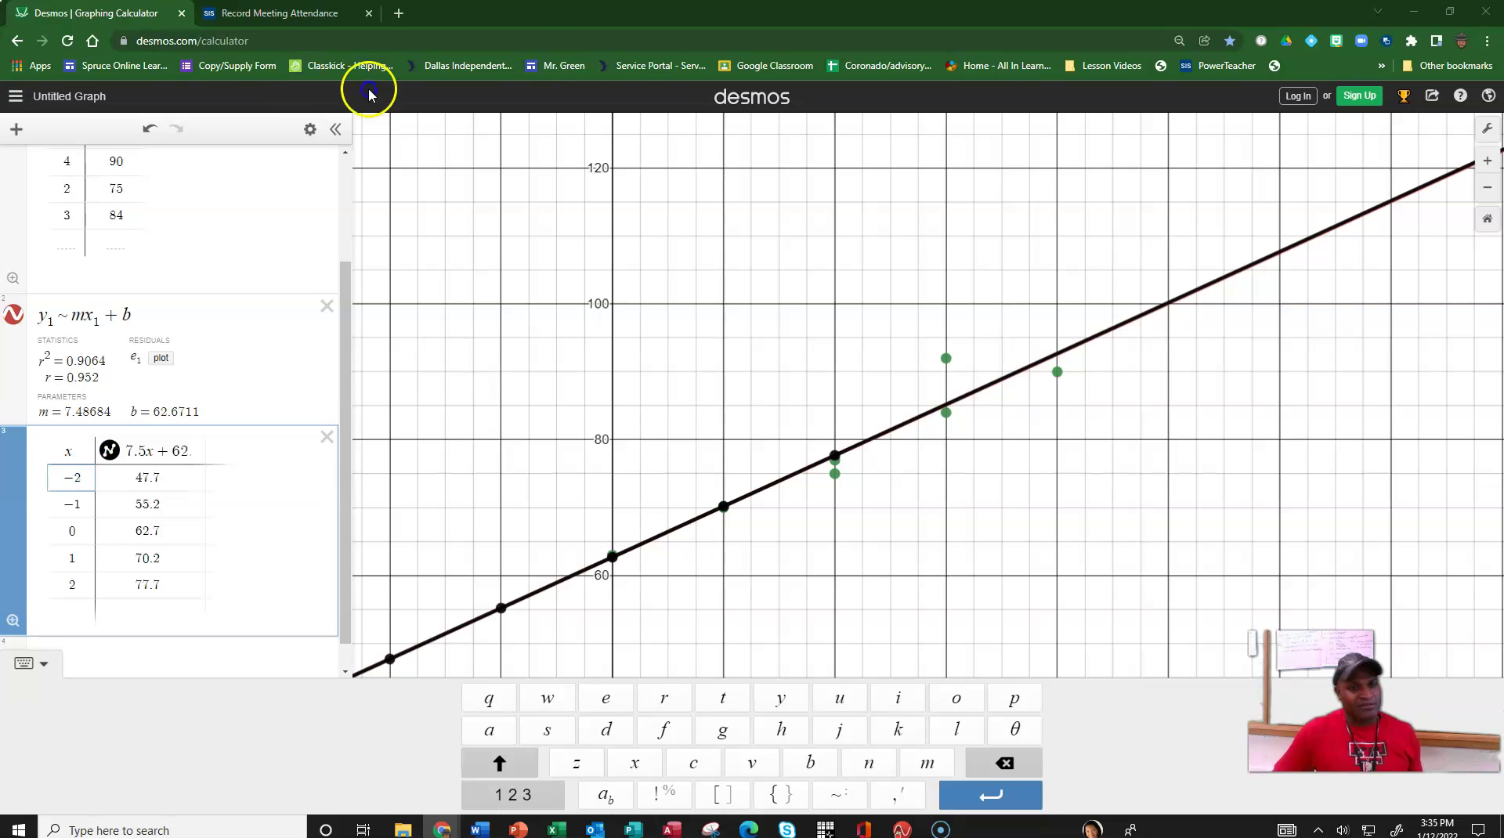
Step: Review Classkick's Example 2 prediction questions 4–6, then return to the Desmos graph
key(alt+Tab)
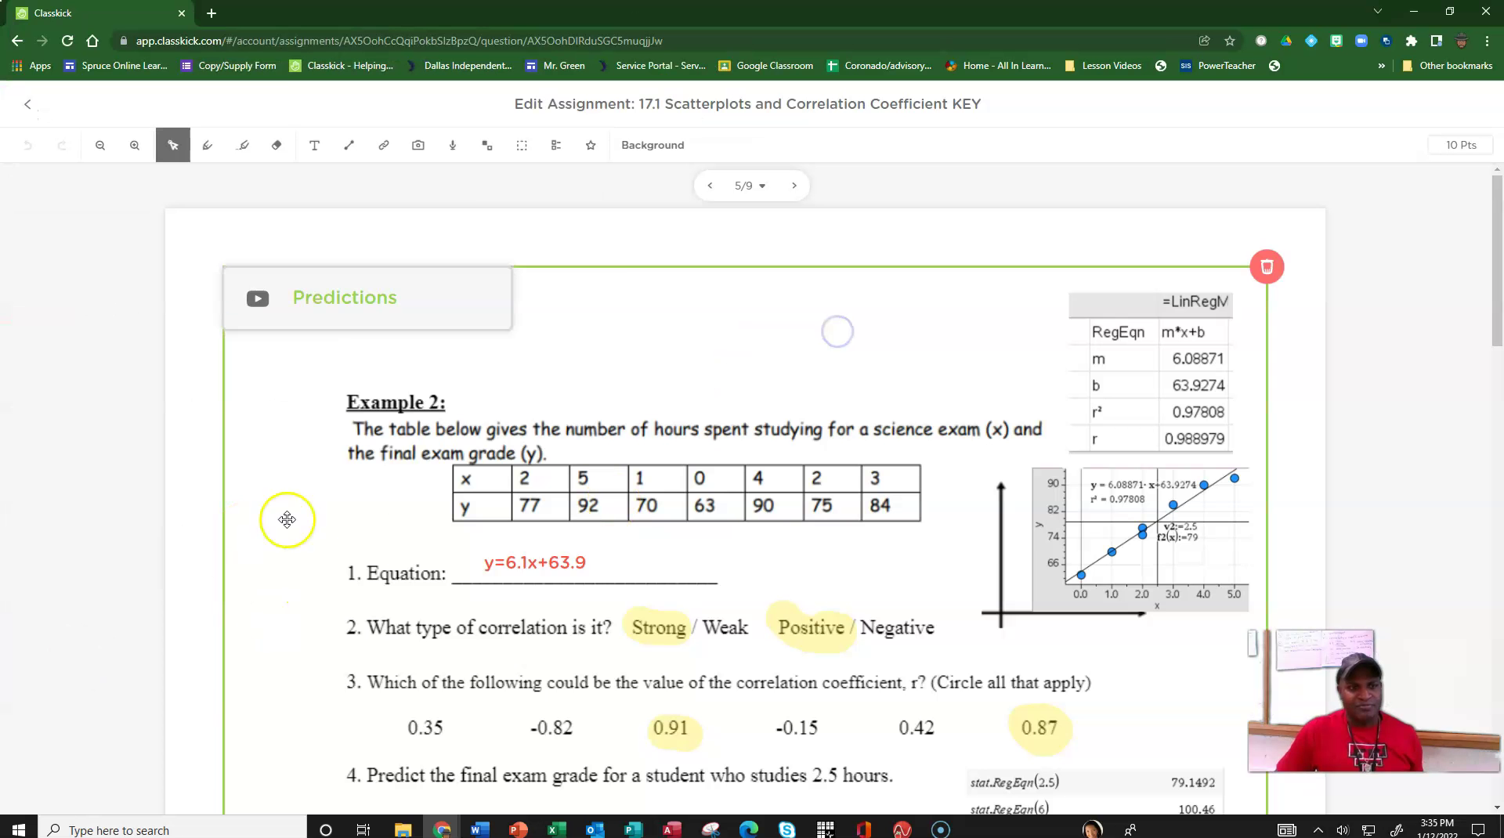
scroll(286, 521, down, 8)
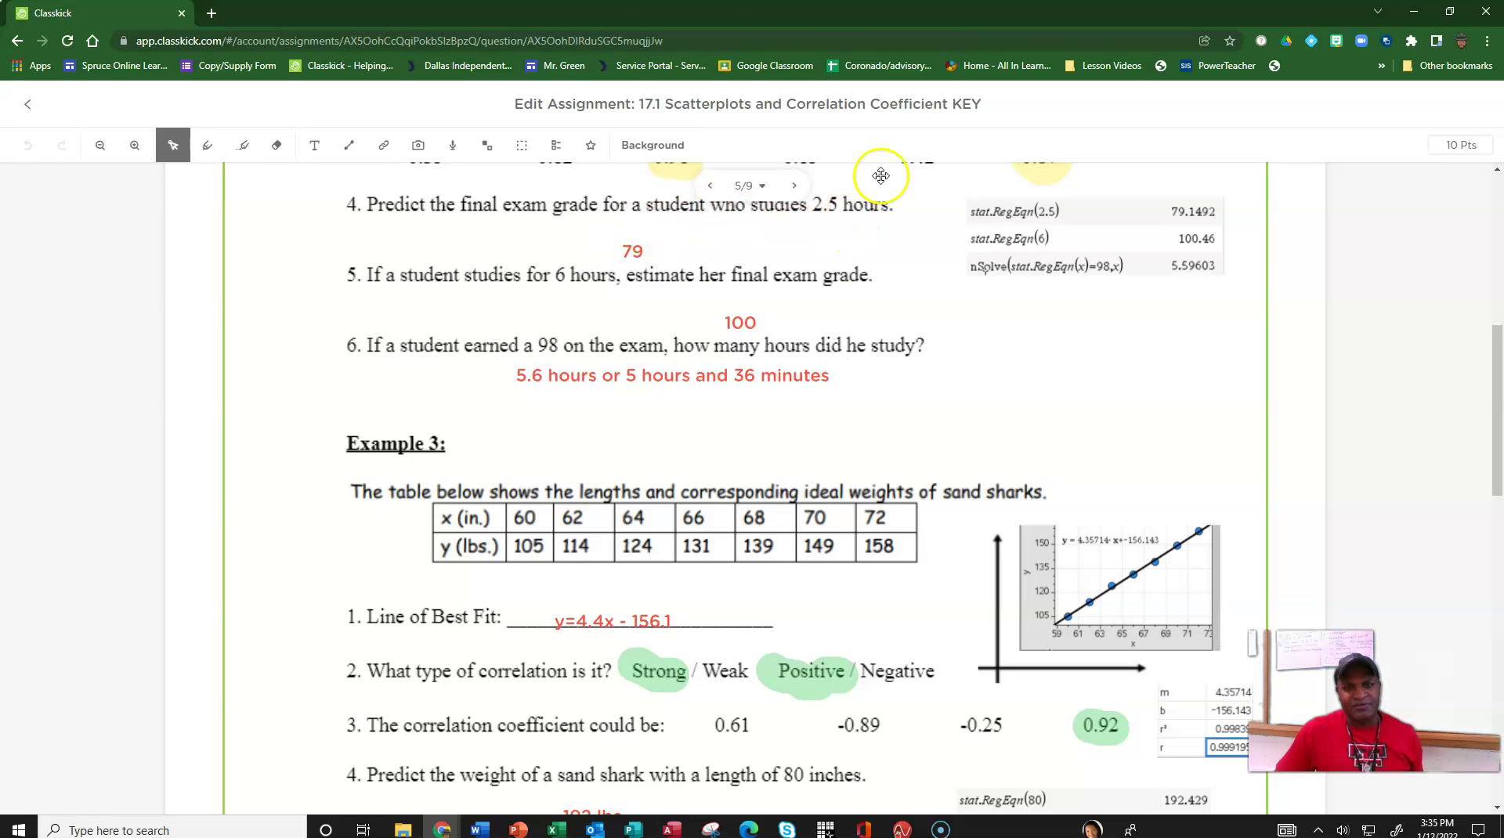
key(alt+Tab)
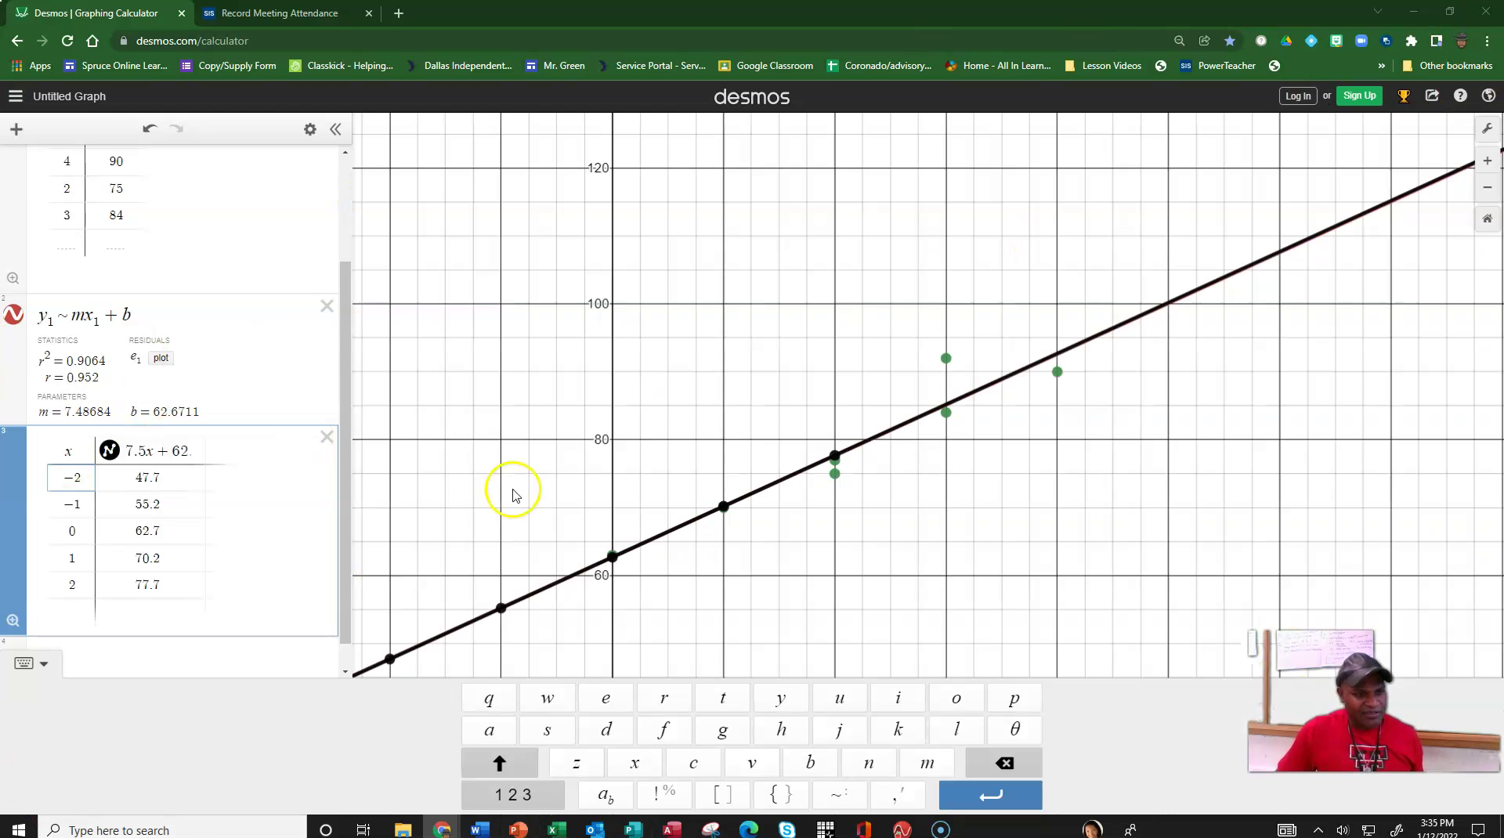
Step: Add x values 2.5 and 6 to the table, predicting 81.45 and 107.7
click(73, 611)
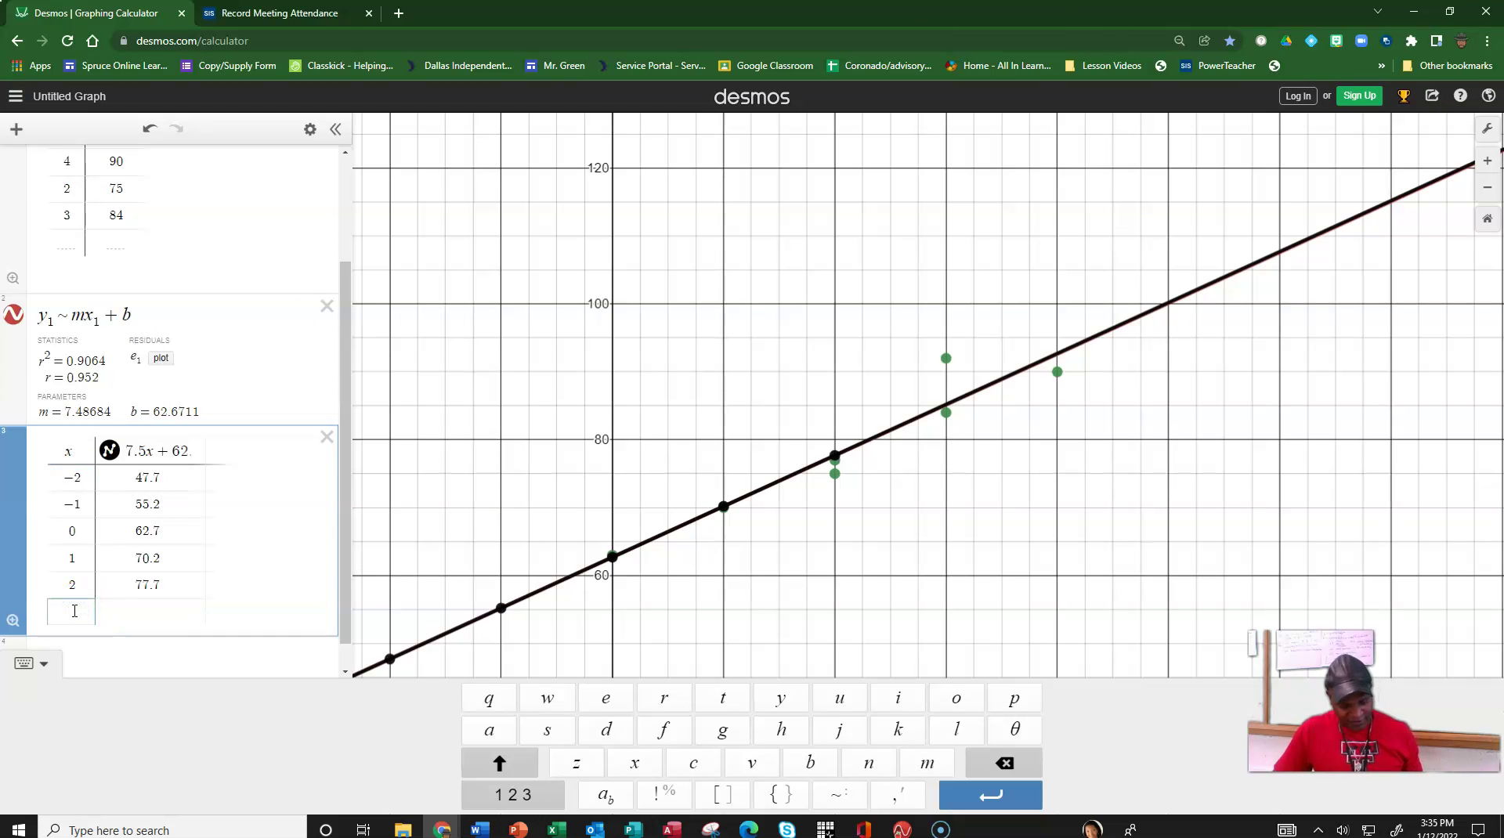
text(2.5)
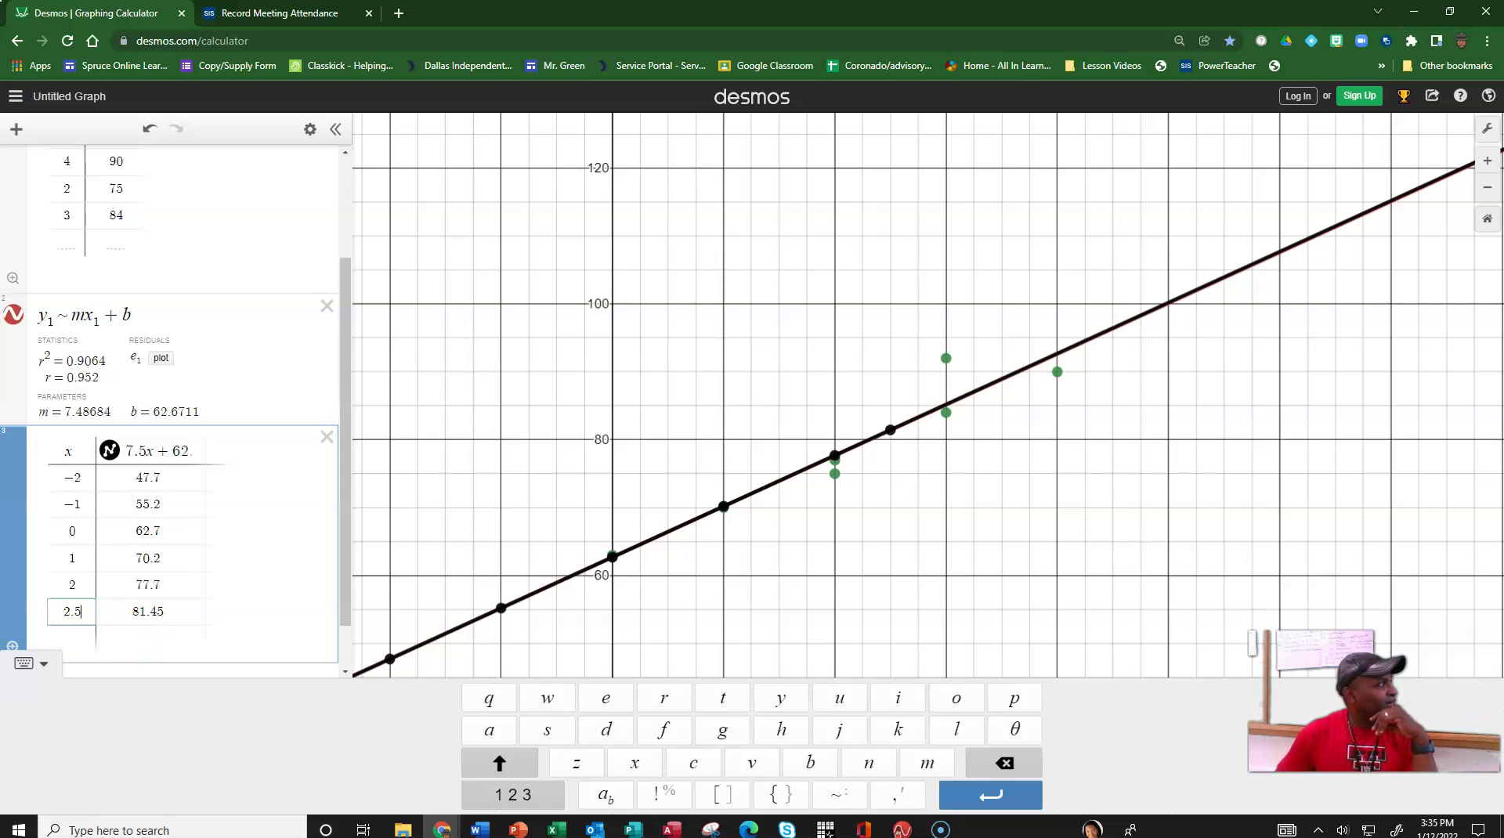
click(76, 639)
text(6)
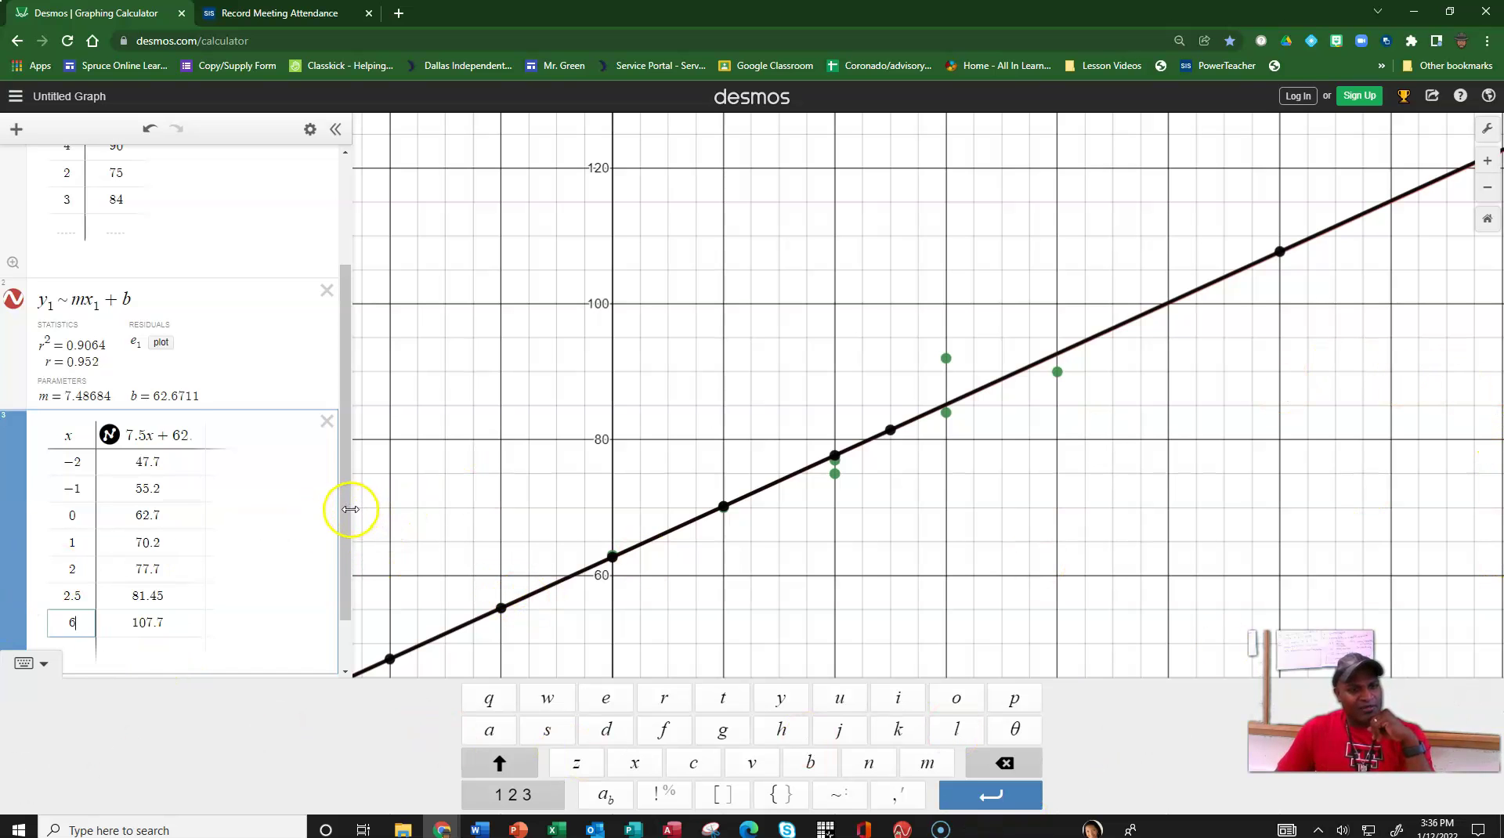
click(345, 539)
Step: Finish the table so no empty row is left at its bottom
click(153, 717)
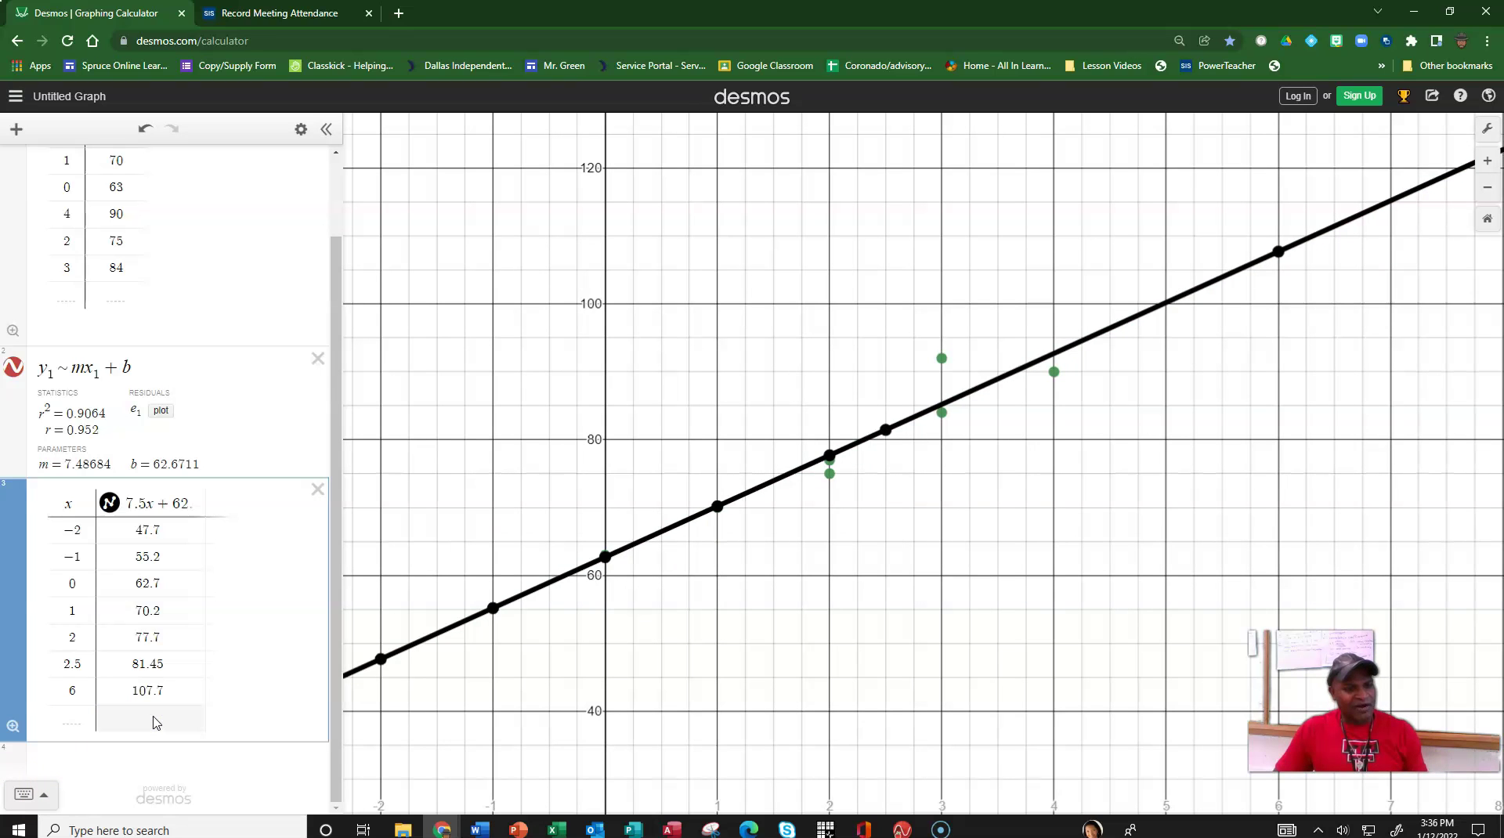
click(155, 718)
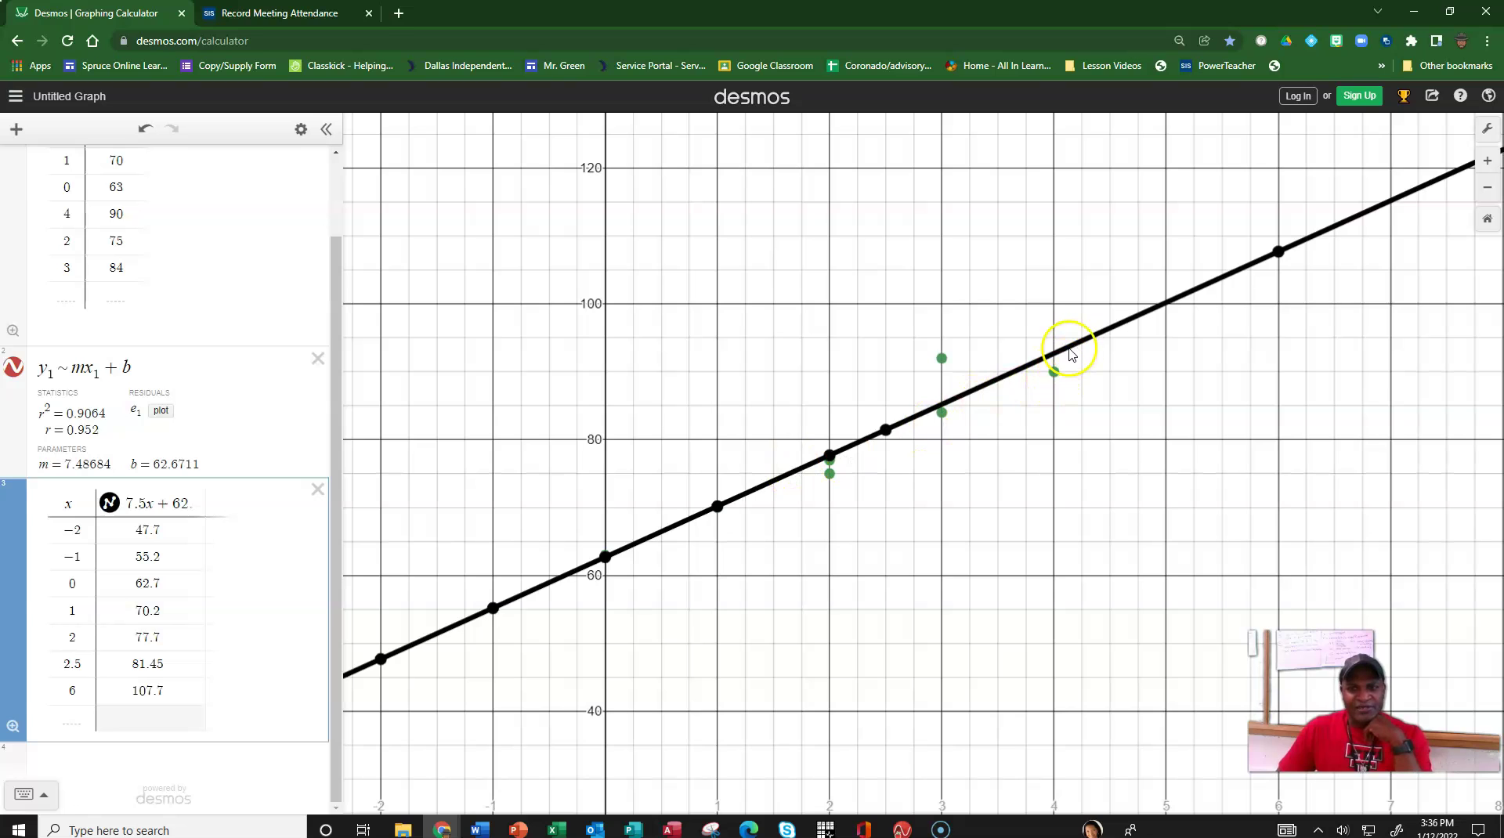
click(137, 718)
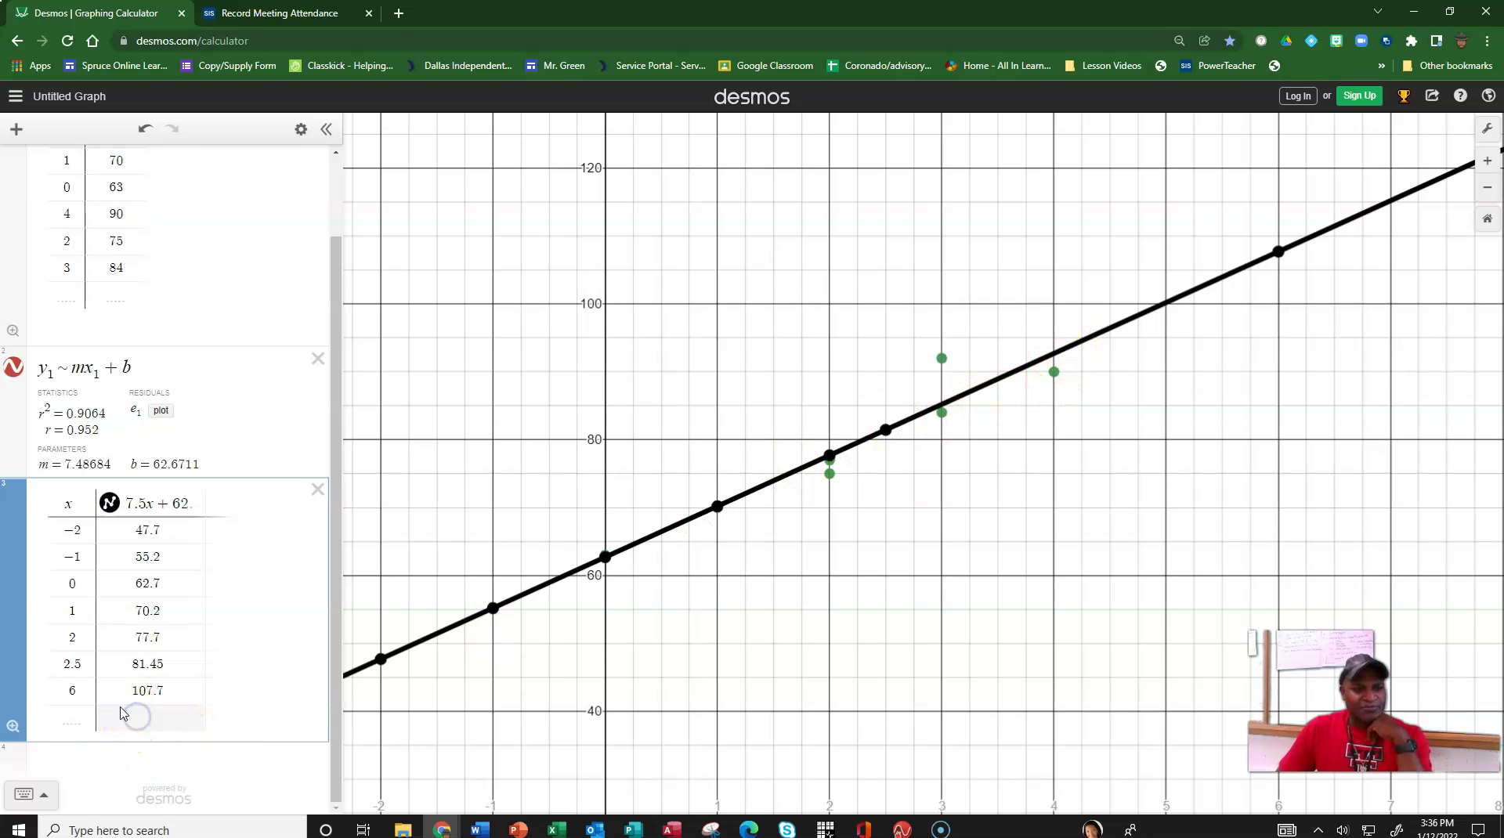
click(32, 803)
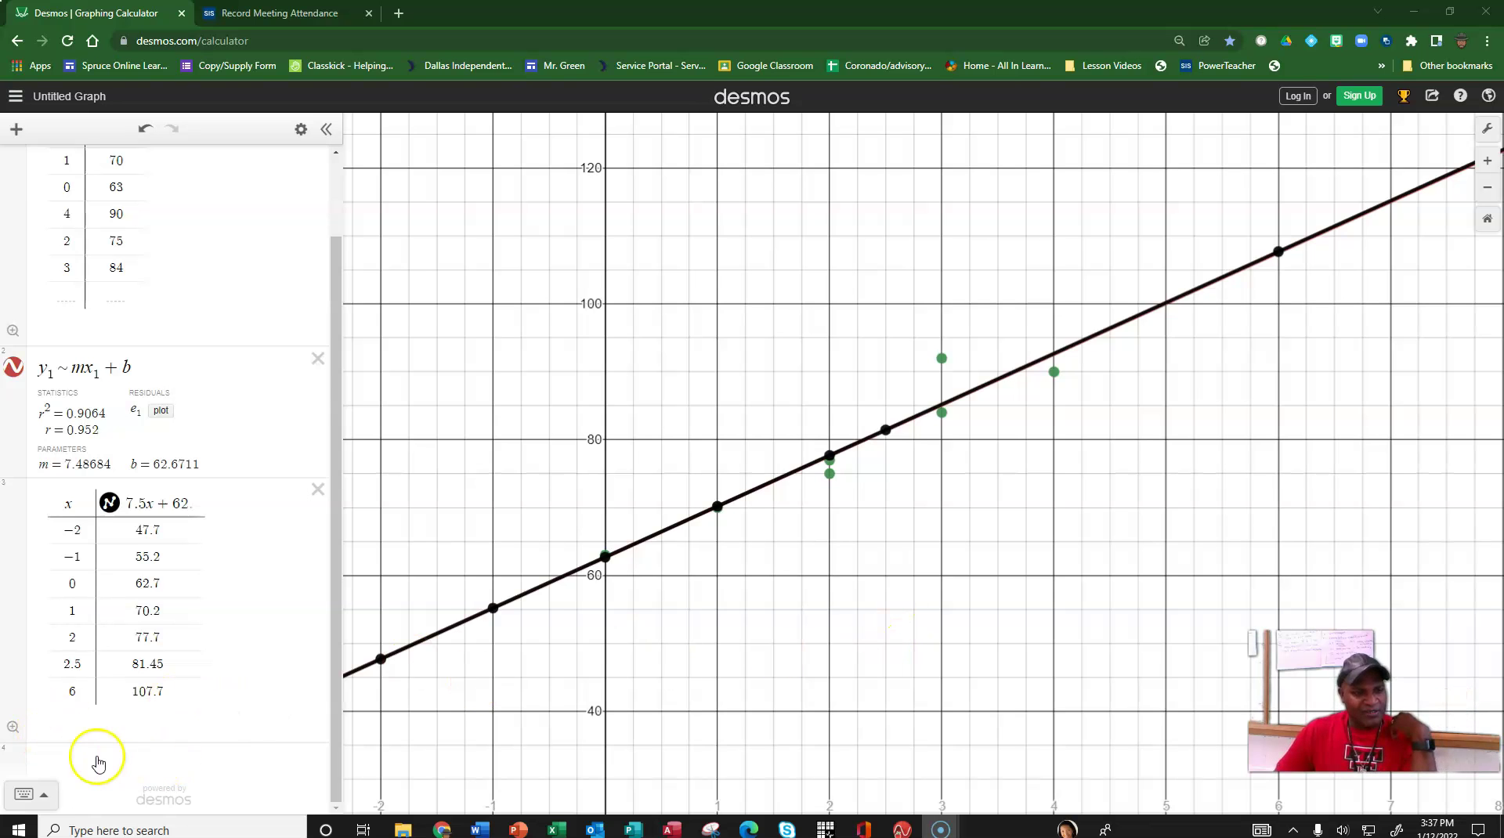
Step: Add the line y = 98 with the keypad and pin its intersection label (4.719, 98)
click(66, 754)
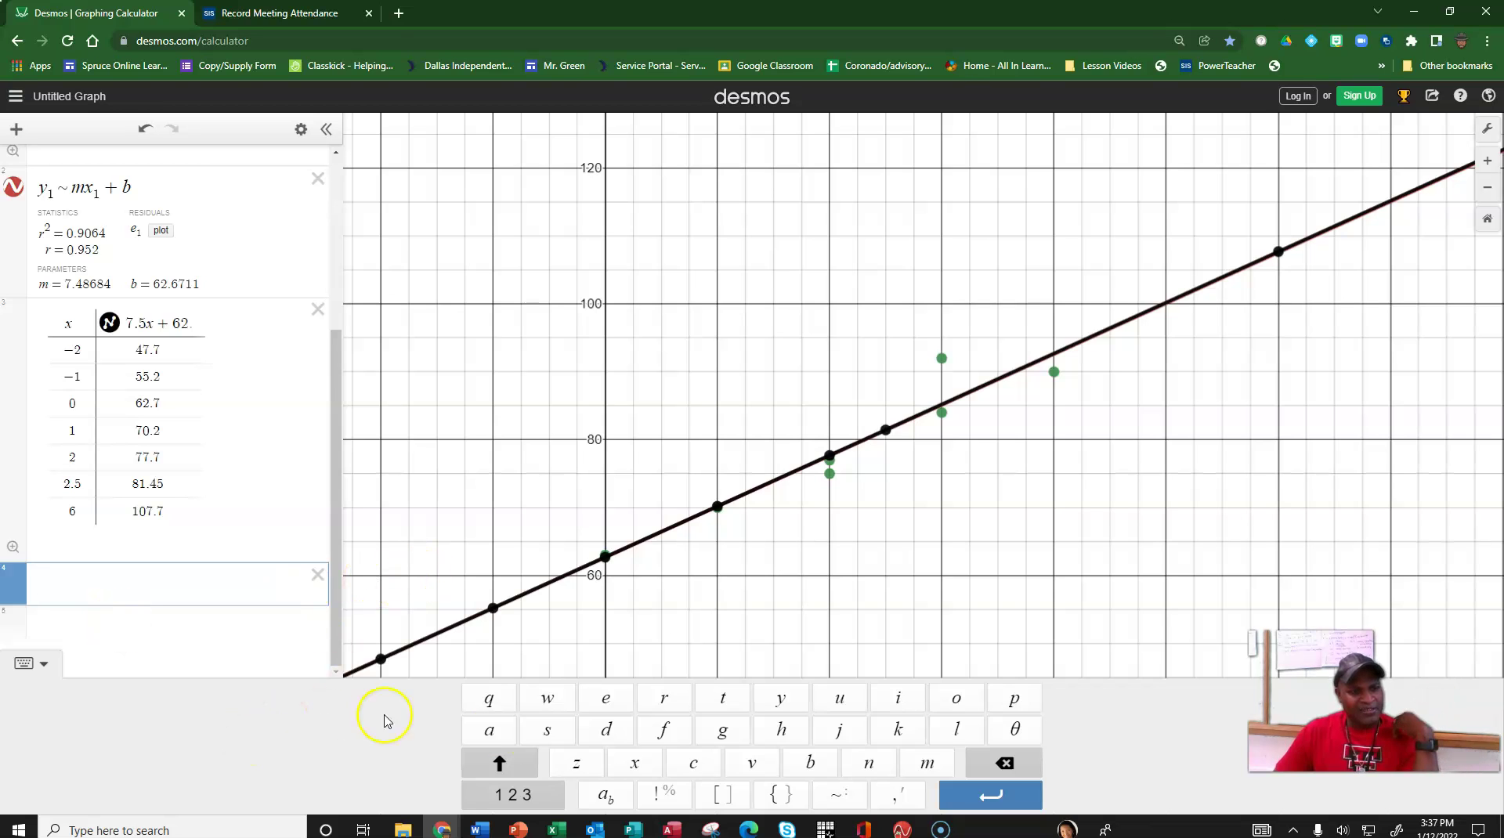
click(781, 698)
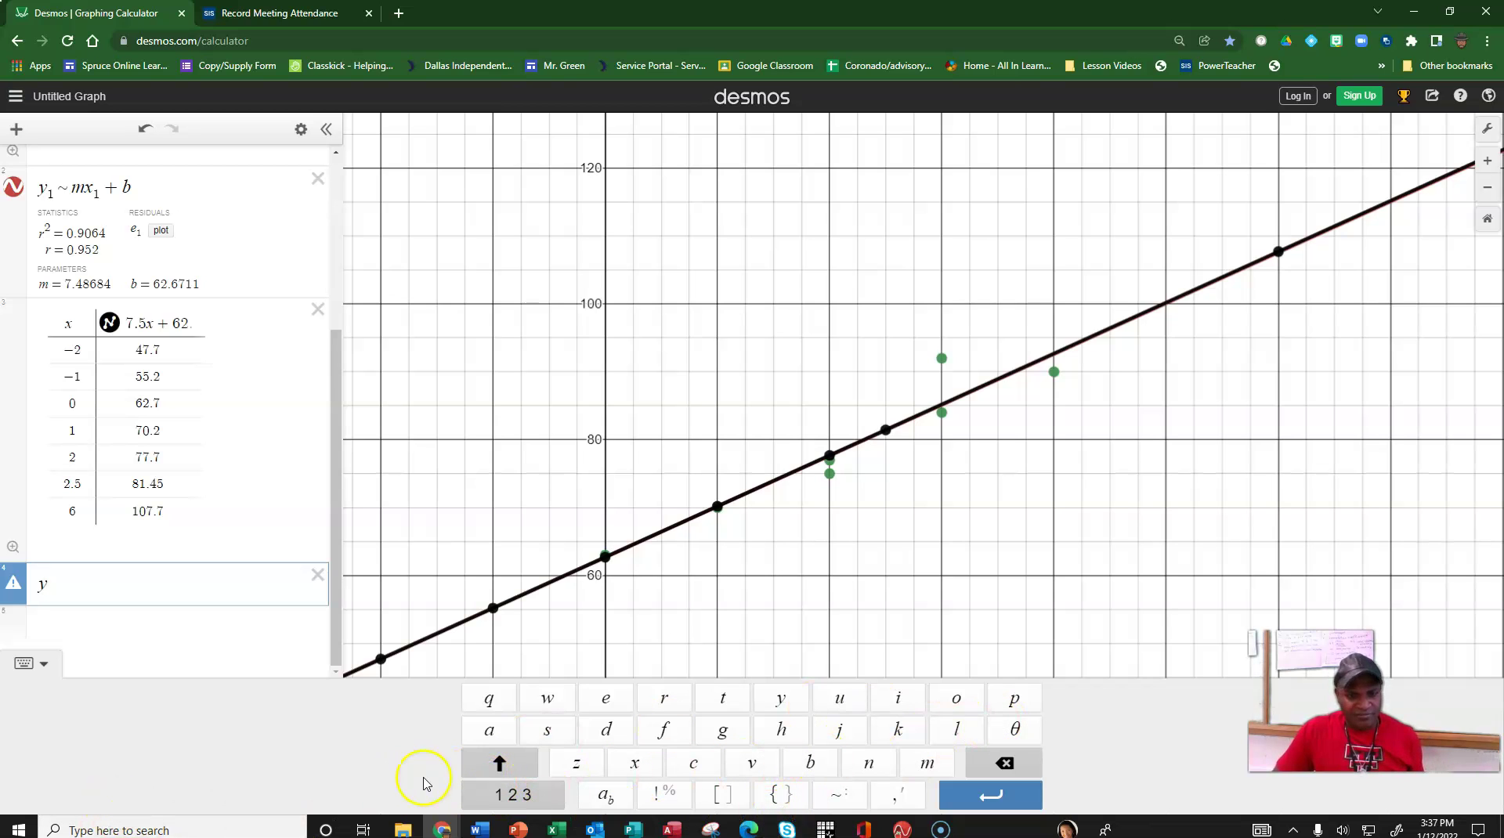
click(505, 795)
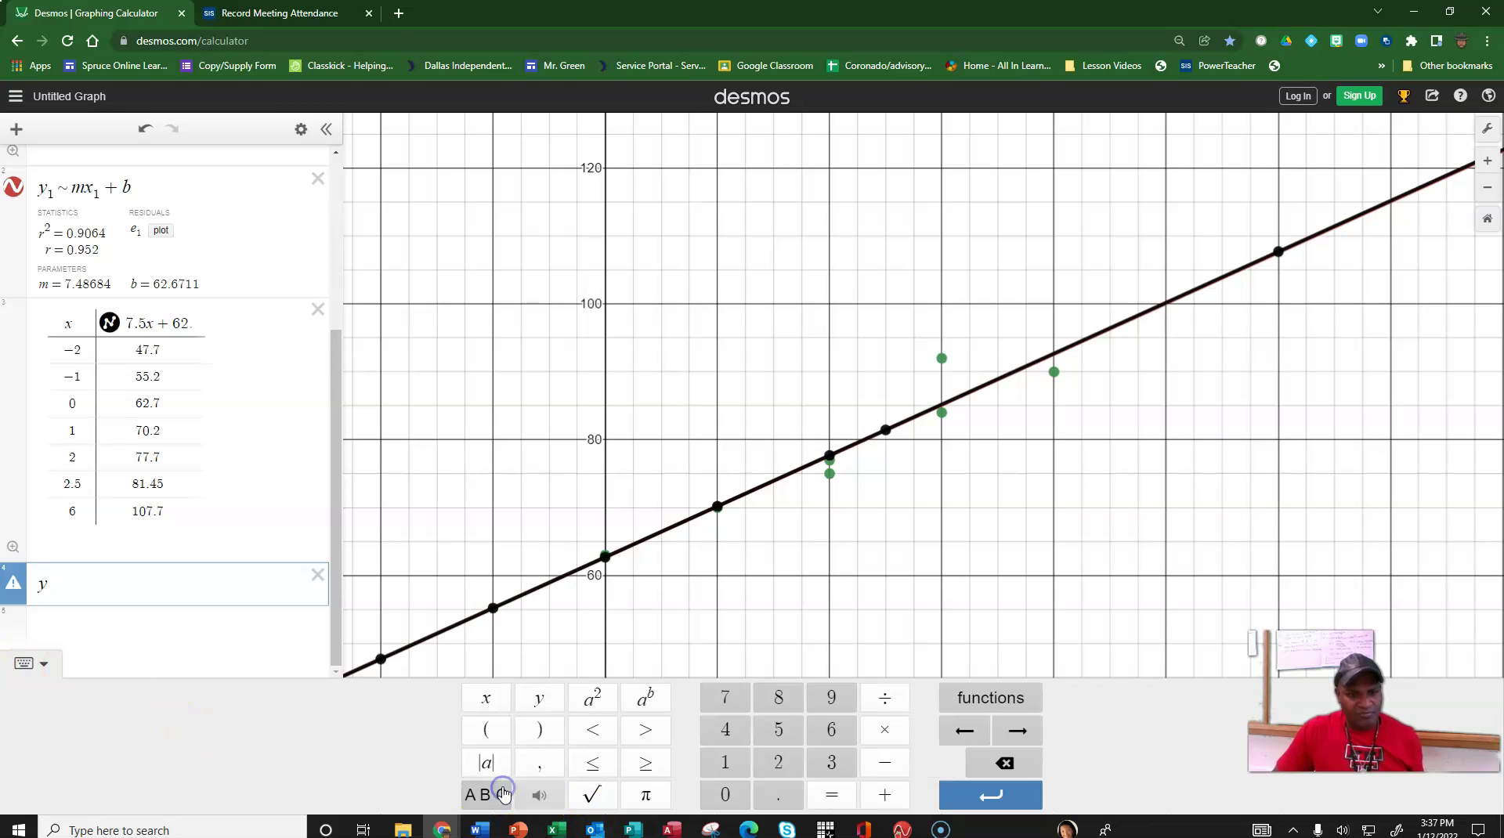
click(832, 795)
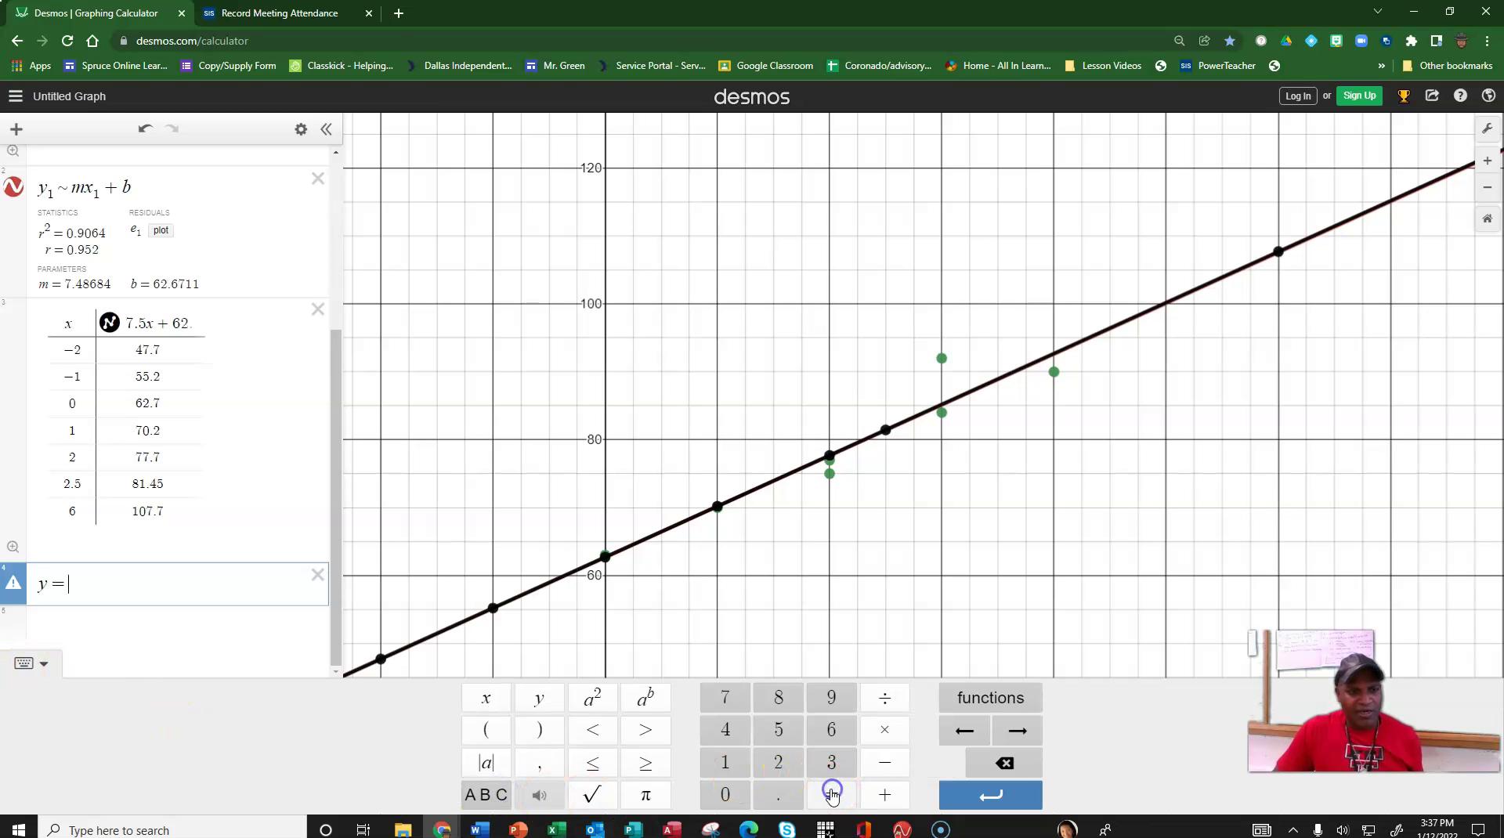
click(832, 697)
click(779, 697)
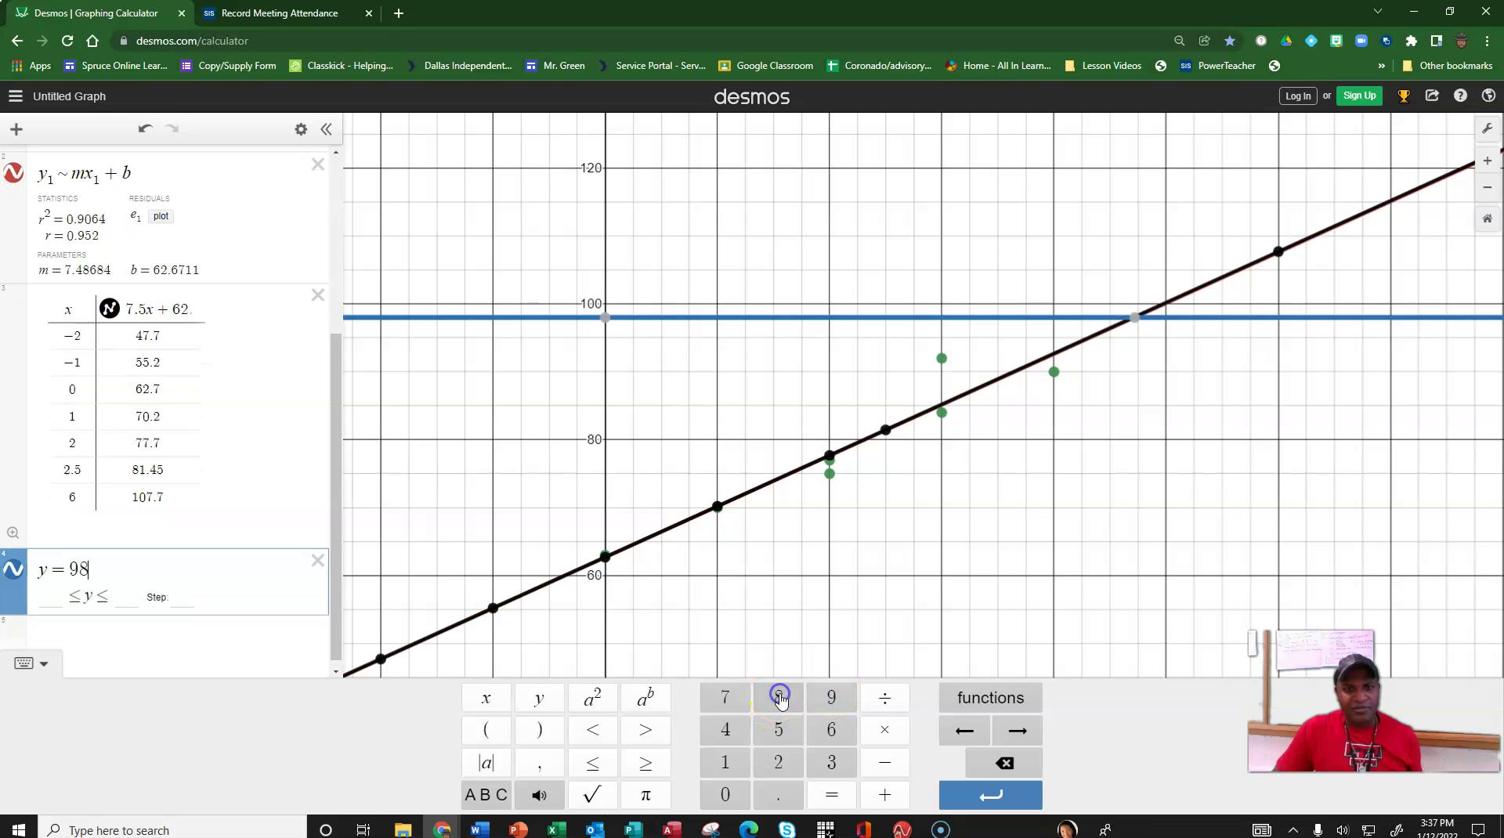
click(1134, 322)
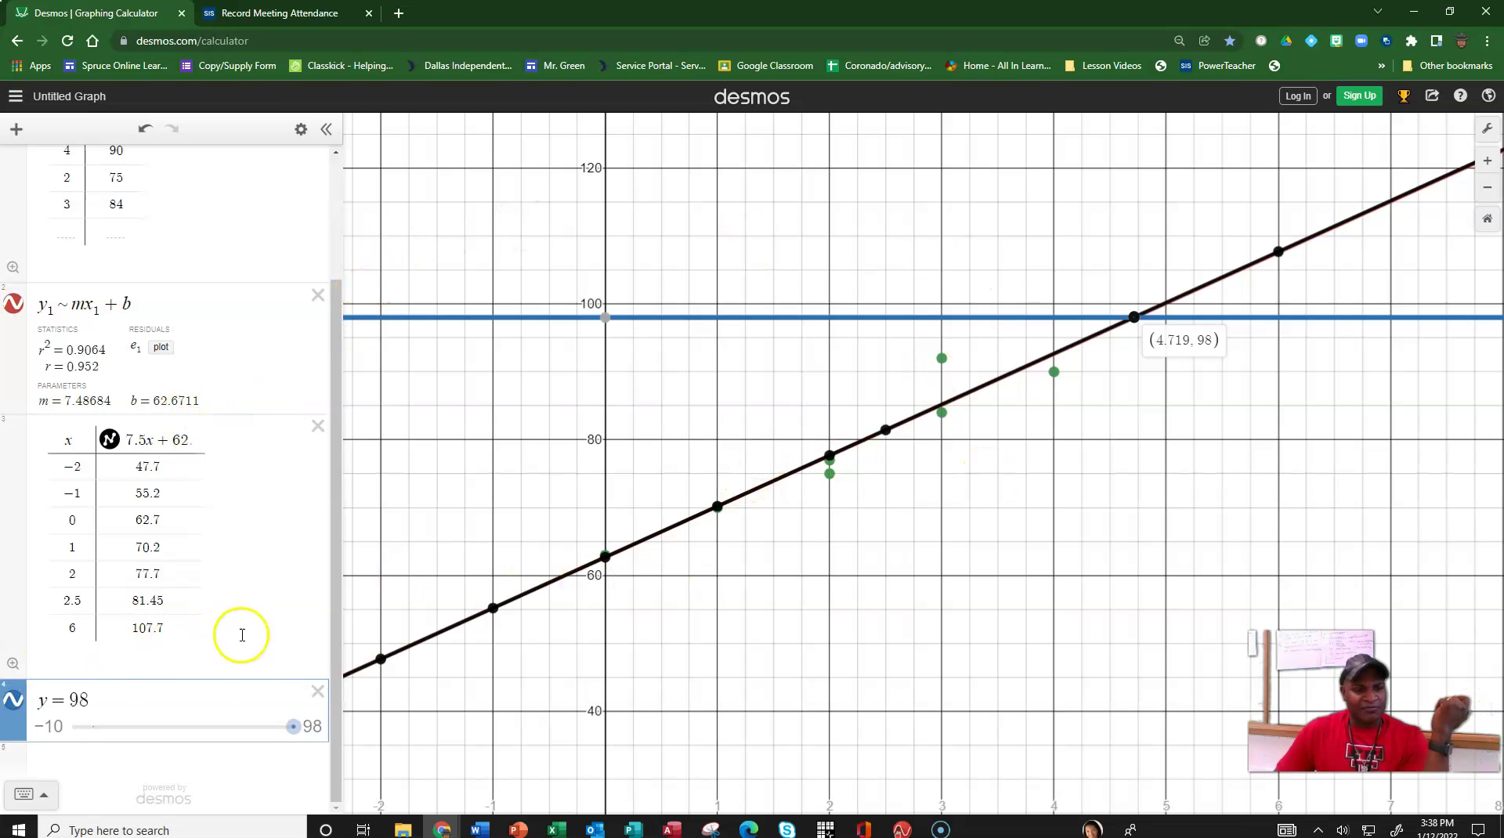
Step: Add the vertical line x = 3 and label its intersection (3, 85.132) with the regression line
click(75, 762)
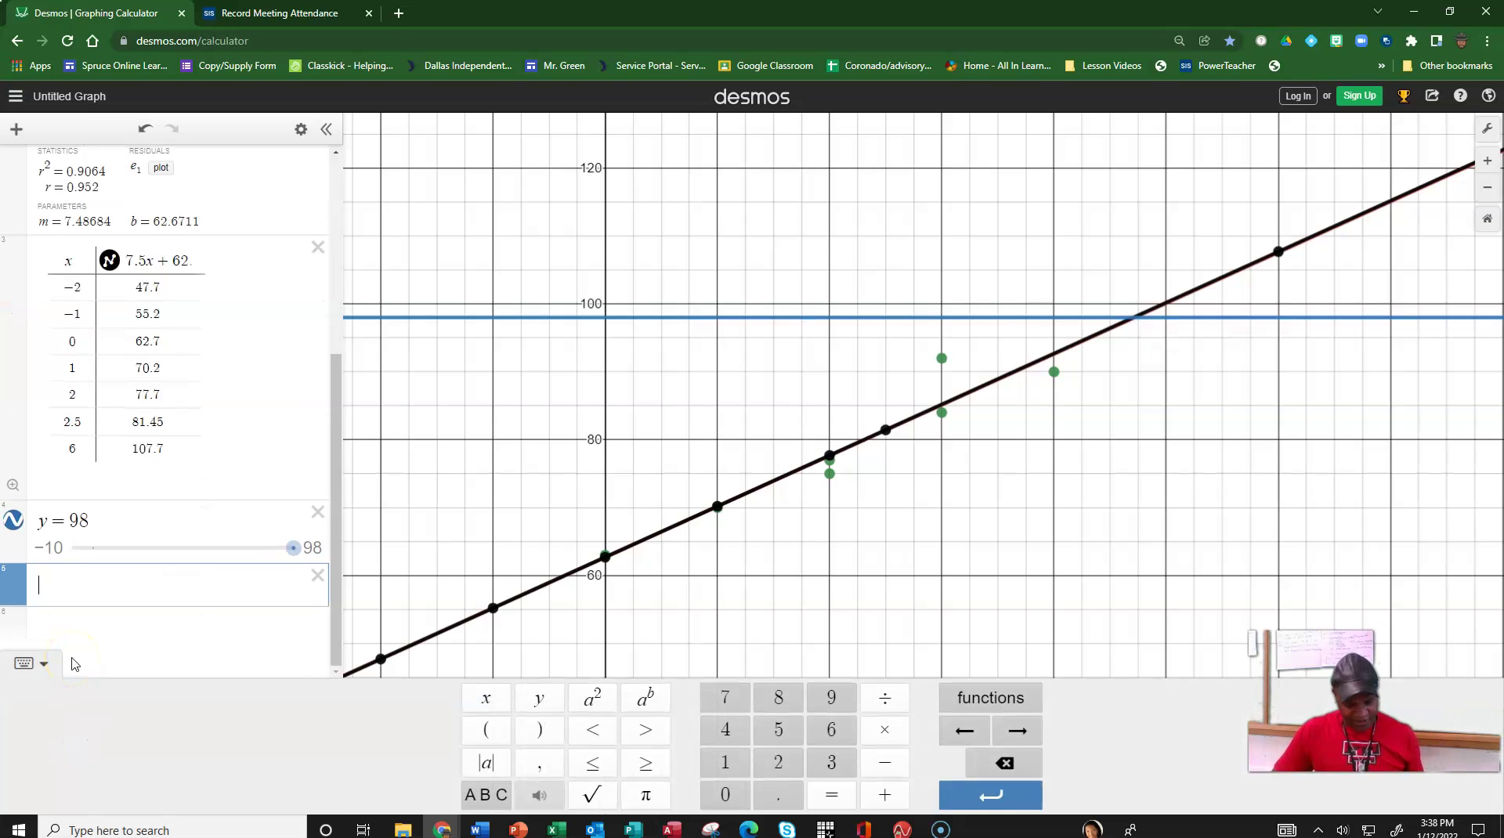
text(x=)
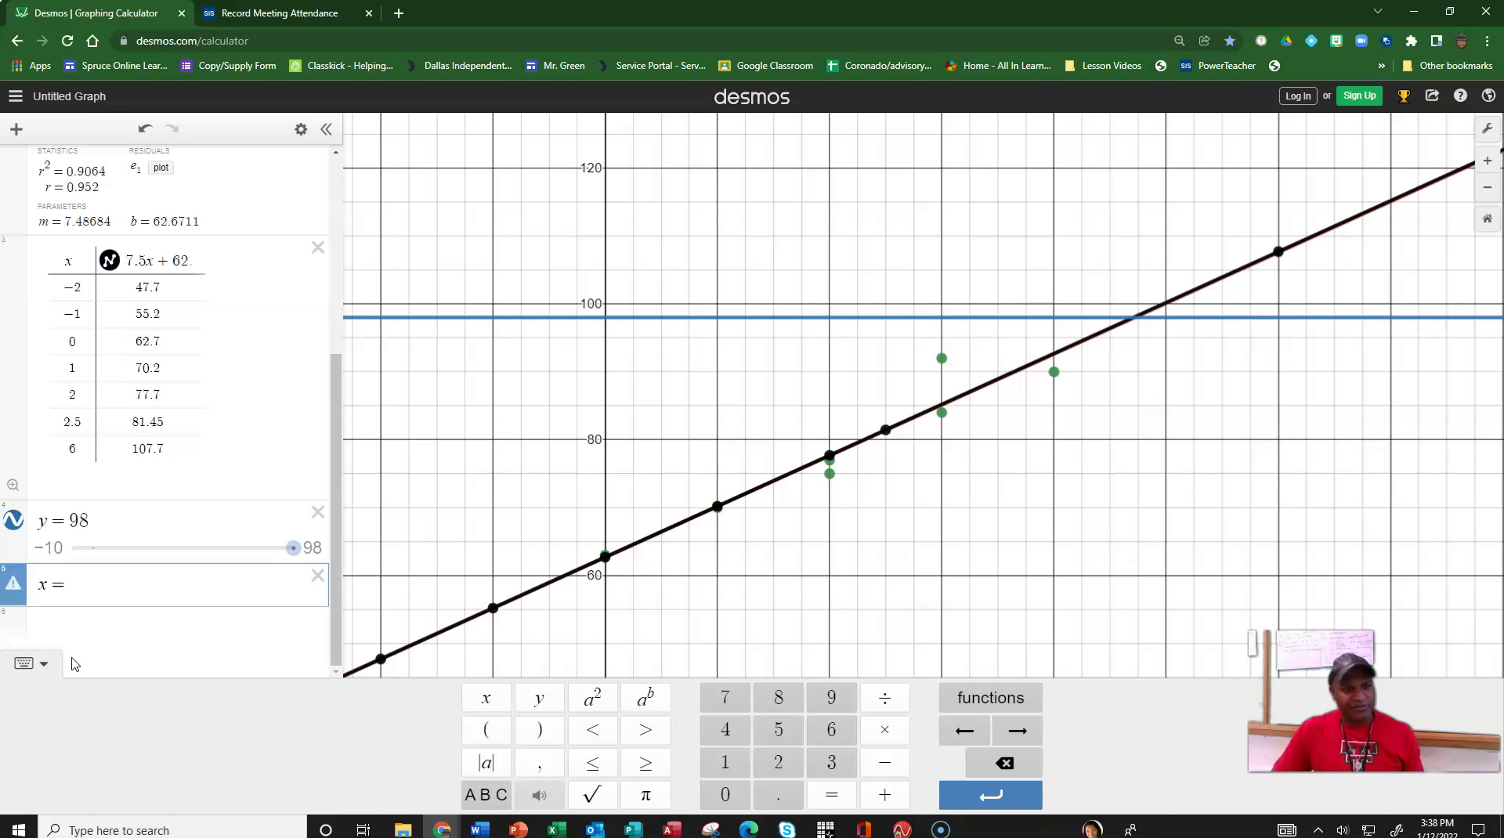
text(3)
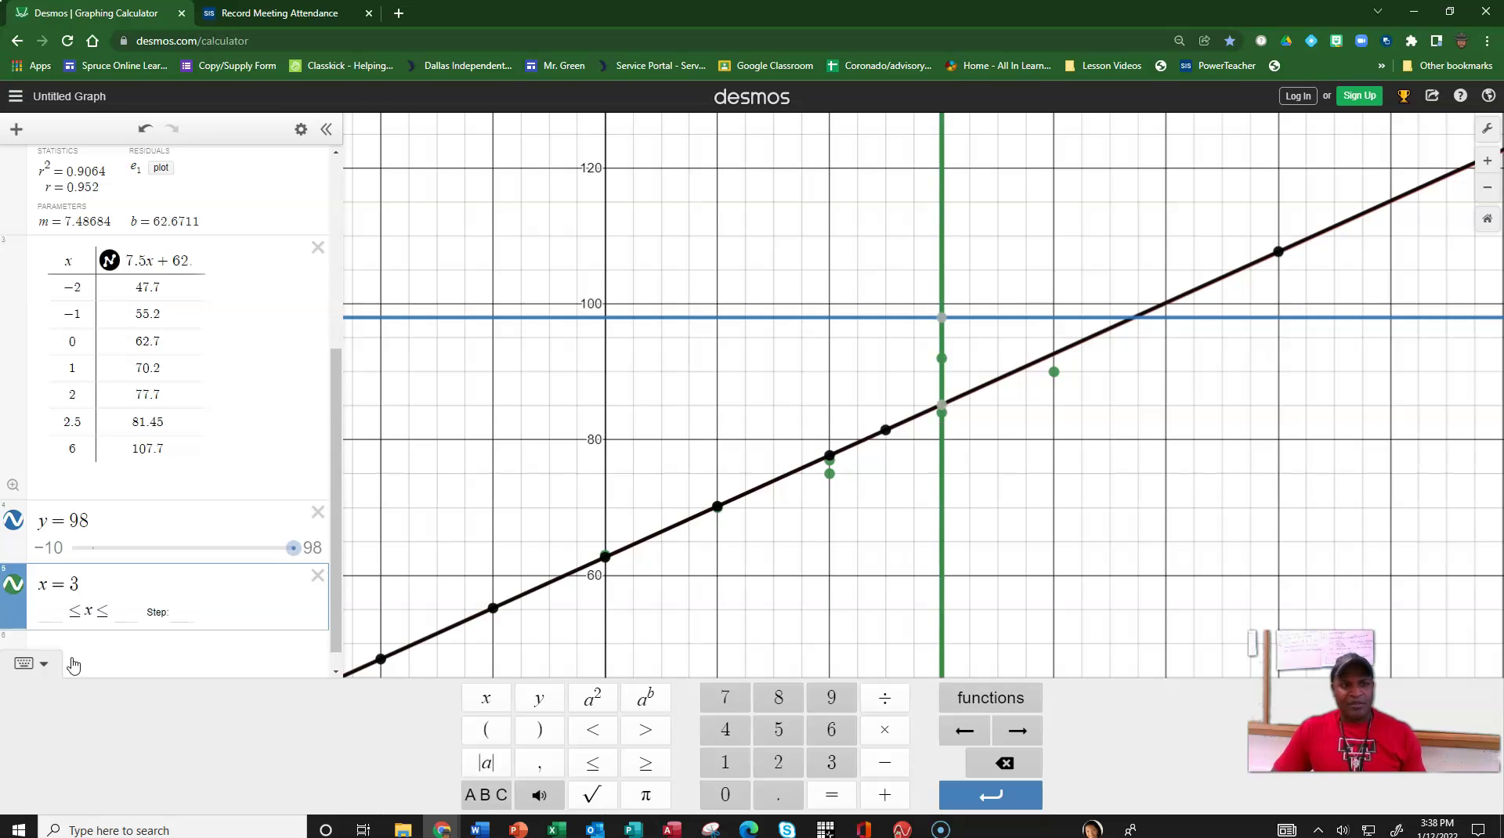
key(Return)
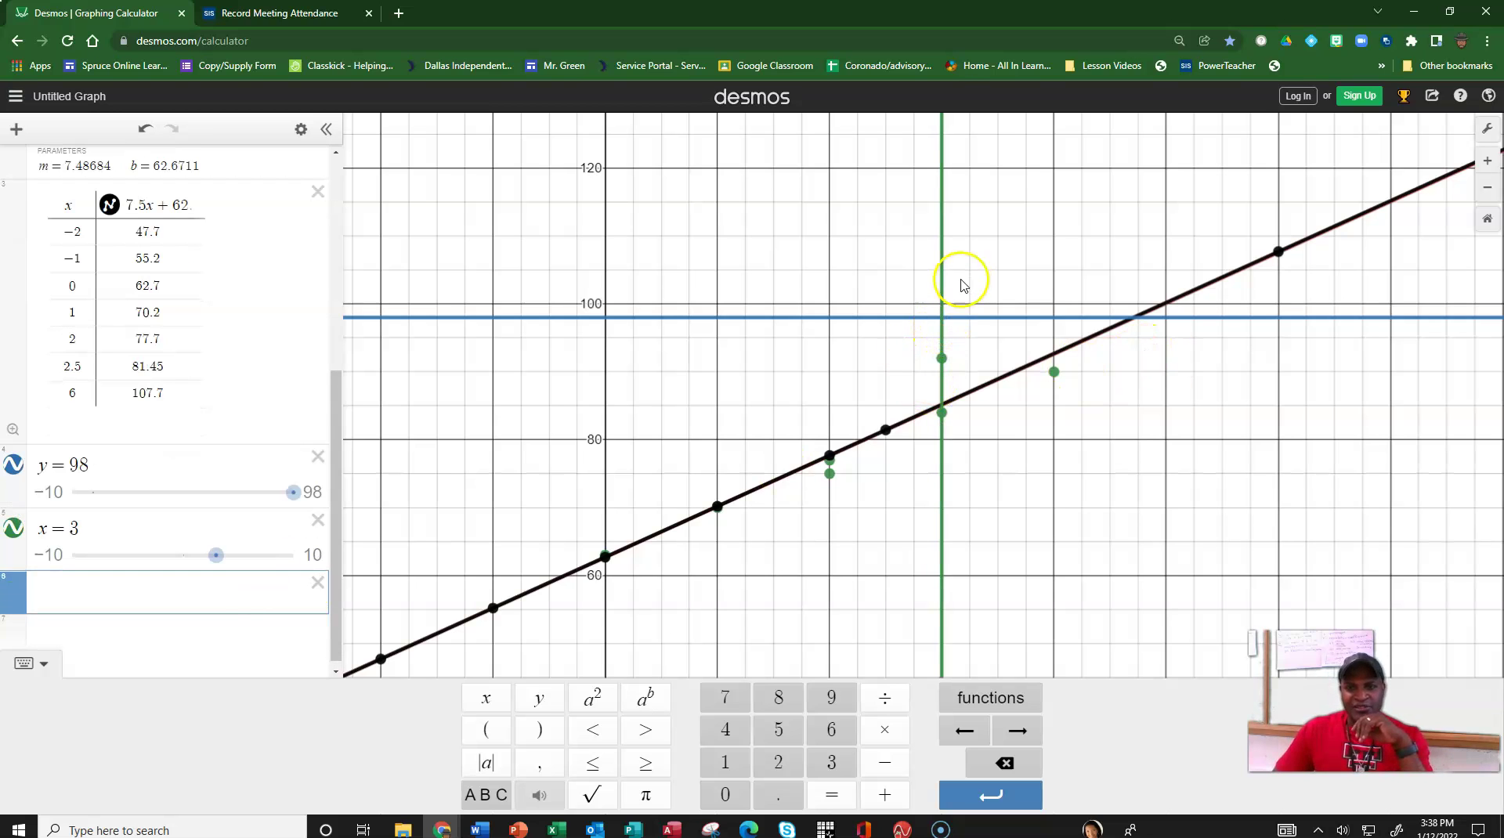
click(939, 405)
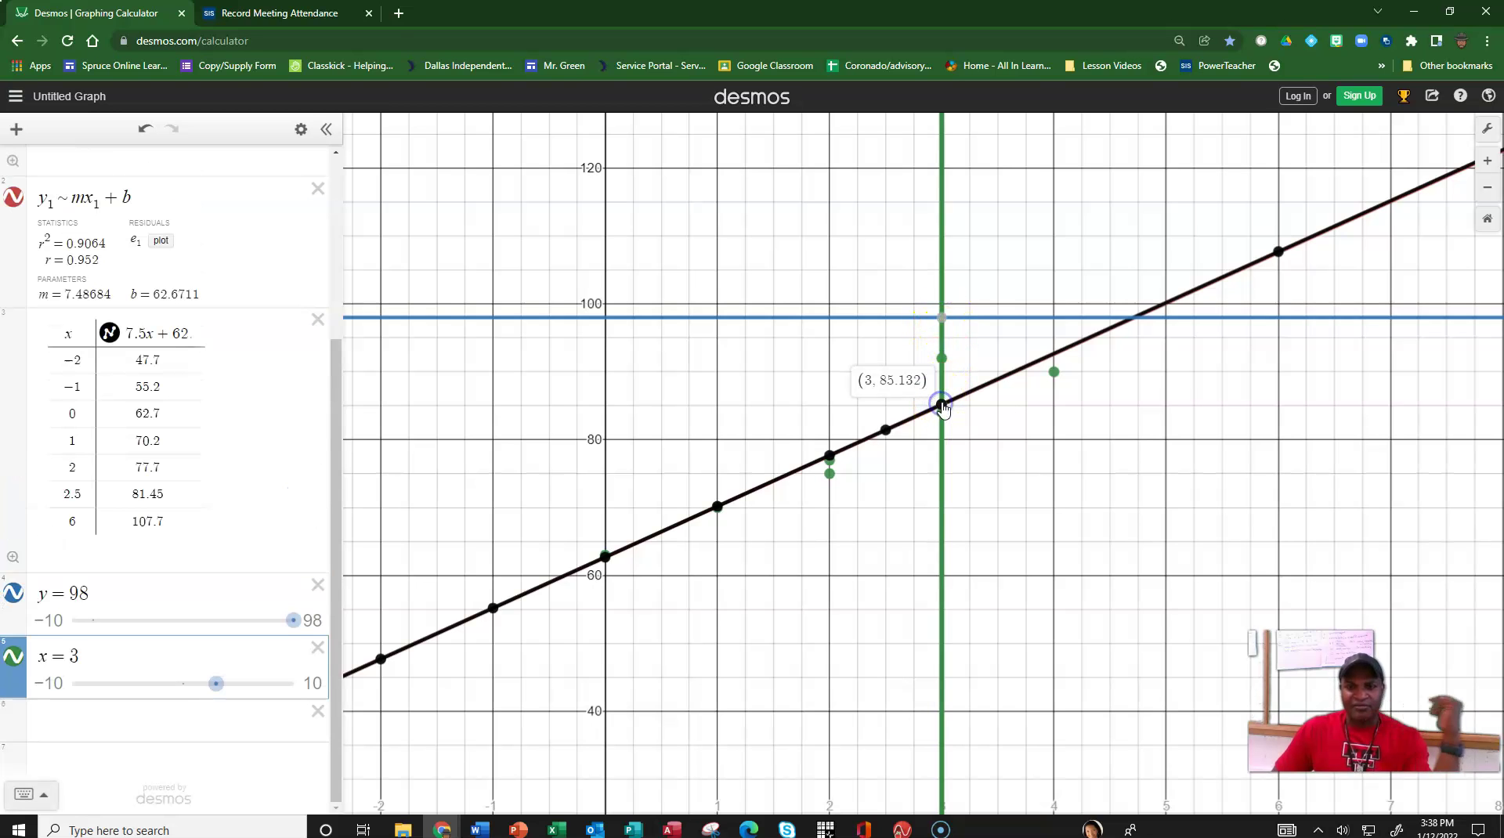